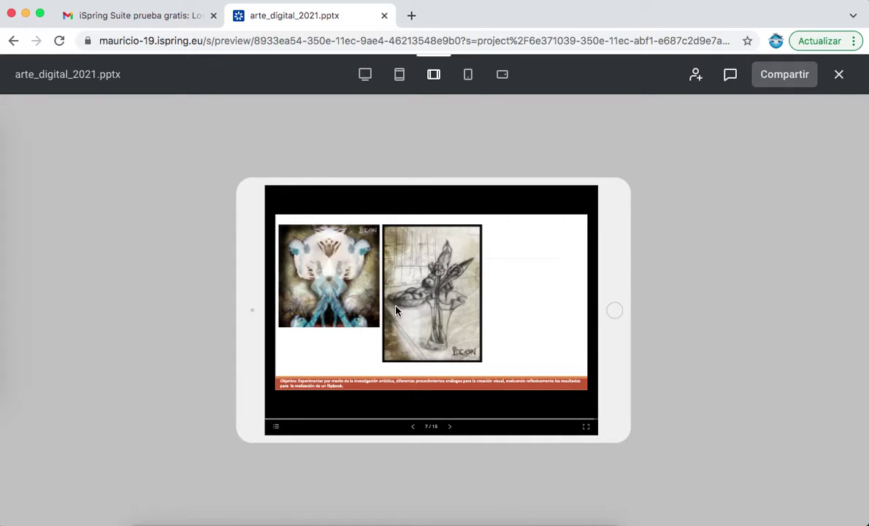
- Advance the arte_digital_2021.pptx preview to slide 9 to view its embedded video, and close the preview
{"action": "left_click", "coordinate": [450, 427]}
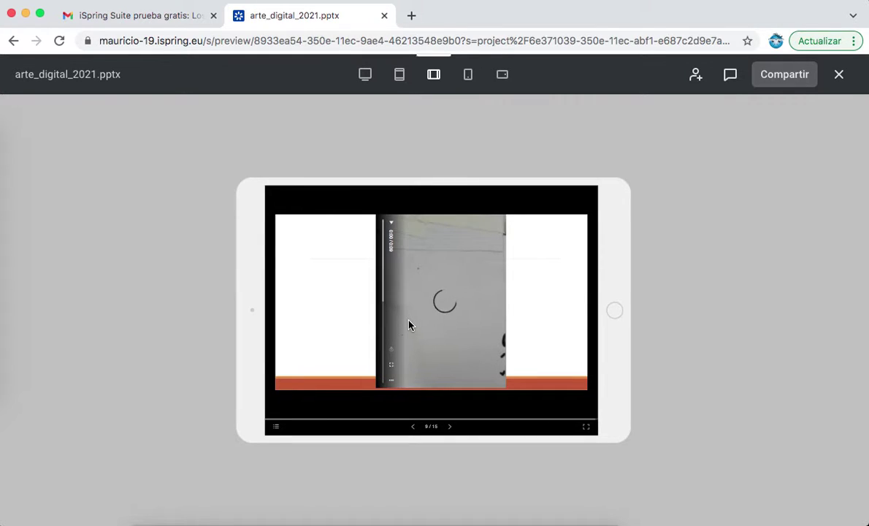
{"action": "left_click", "coordinate": [391, 227]}
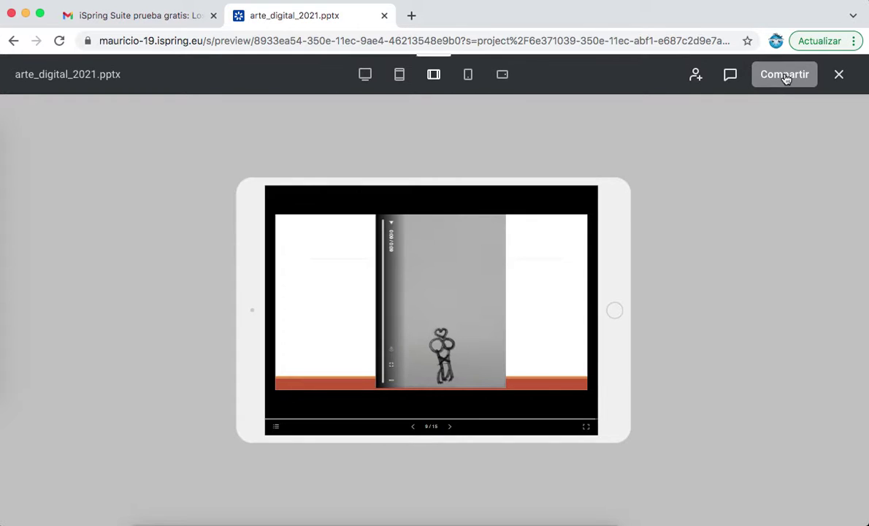
{"action": "left_click", "coordinate": [839, 76]}
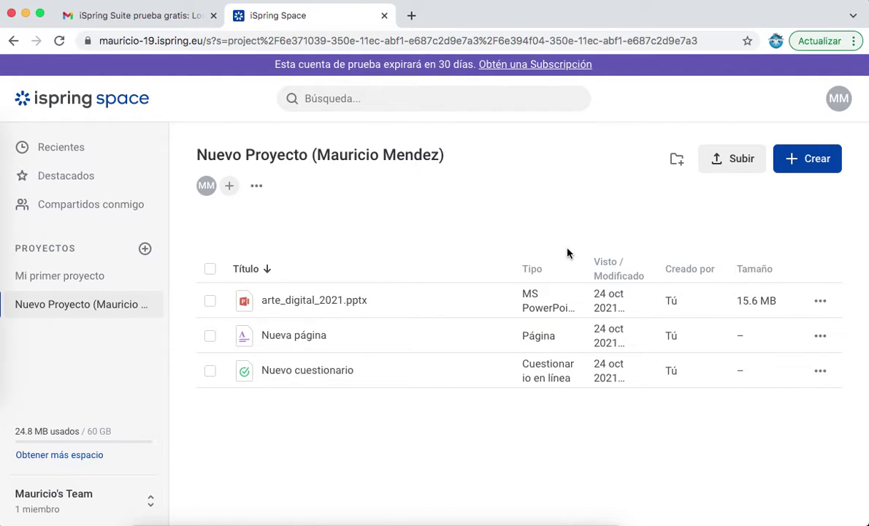
- Check which content types can be created in the project, and open the existing page Nueva página for editing
{"action": "left_click", "coordinate": [810, 168]}
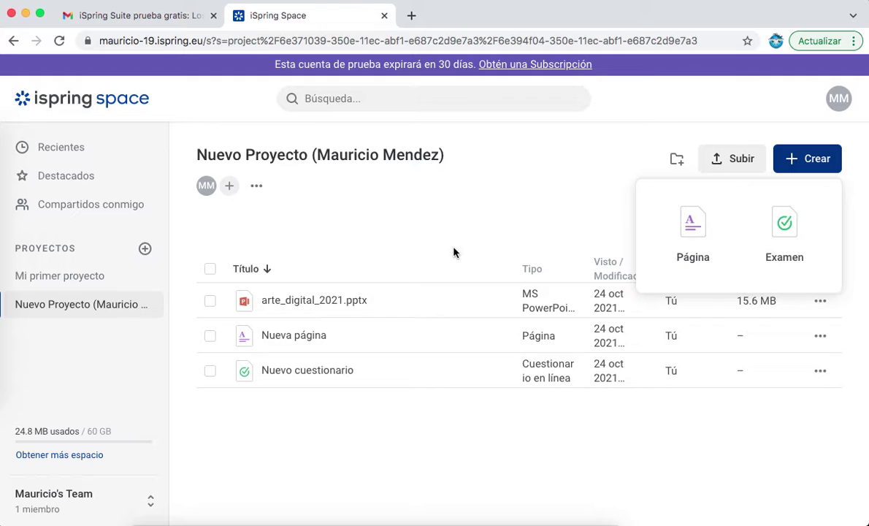
{"action": "left_click", "coordinate": [405, 233]}
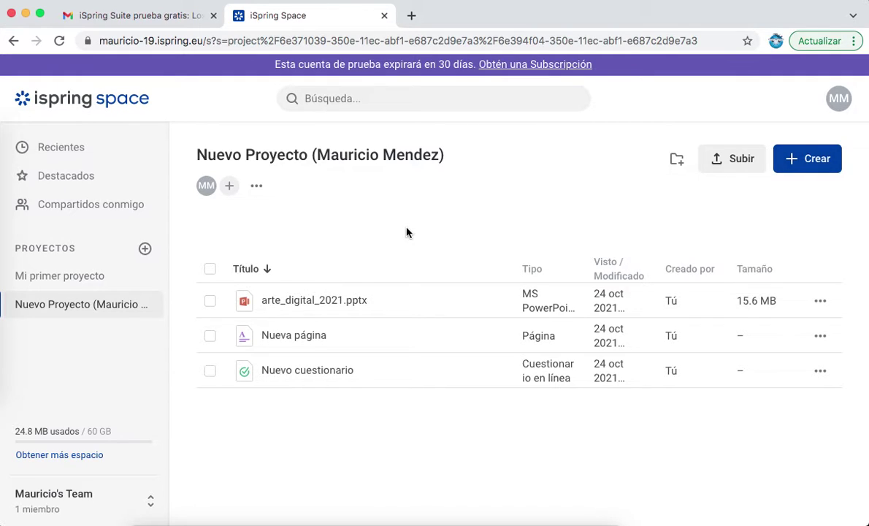
{"action": "left_click", "coordinate": [301, 340]}
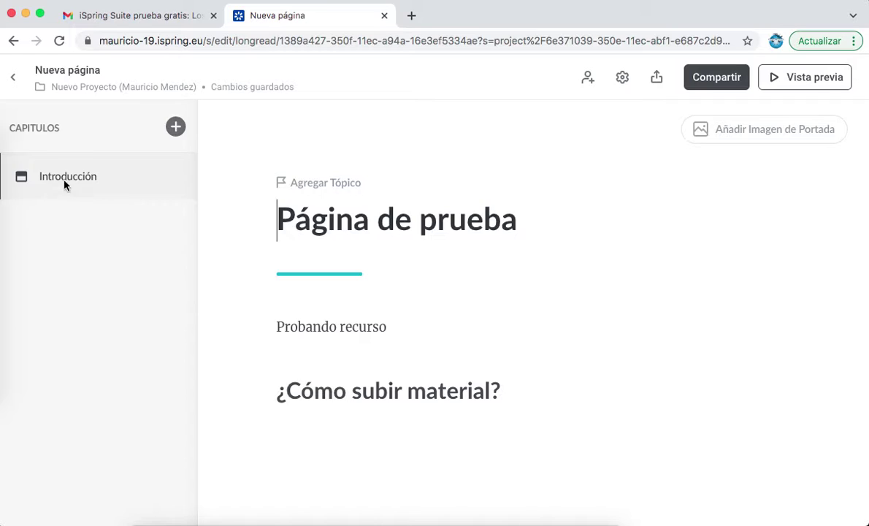
- Preview the page in the vertical and horizontal tablet and phone layouts, and return to the editor
{"action": "left_click", "coordinate": [806, 86]}
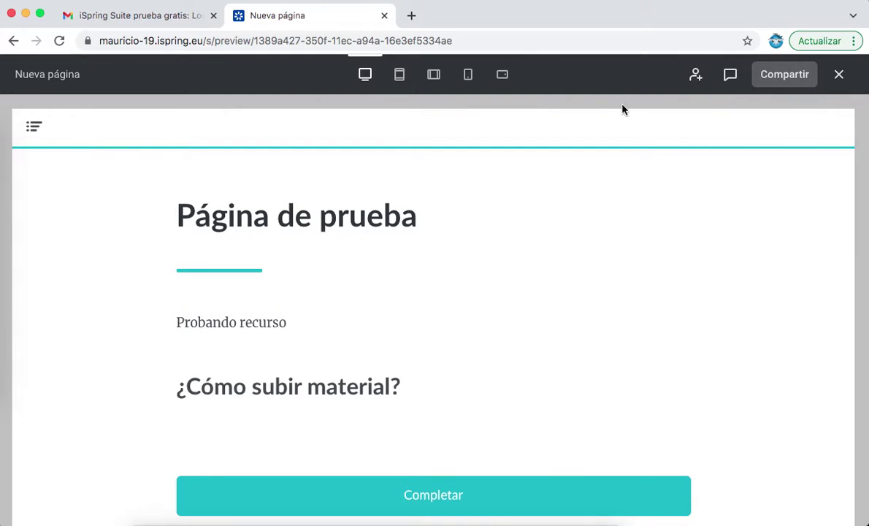
{"action": "left_click", "coordinate": [399, 78]}
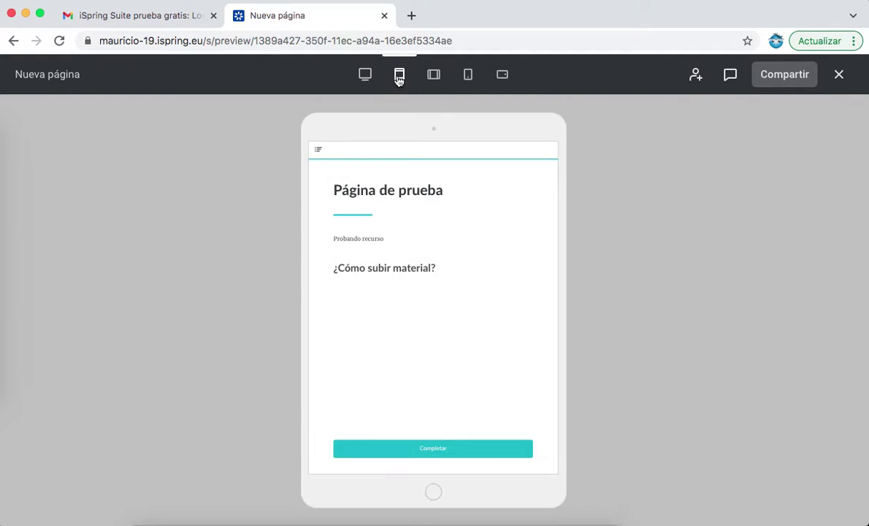
{"action": "left_click", "coordinate": [433, 77]}
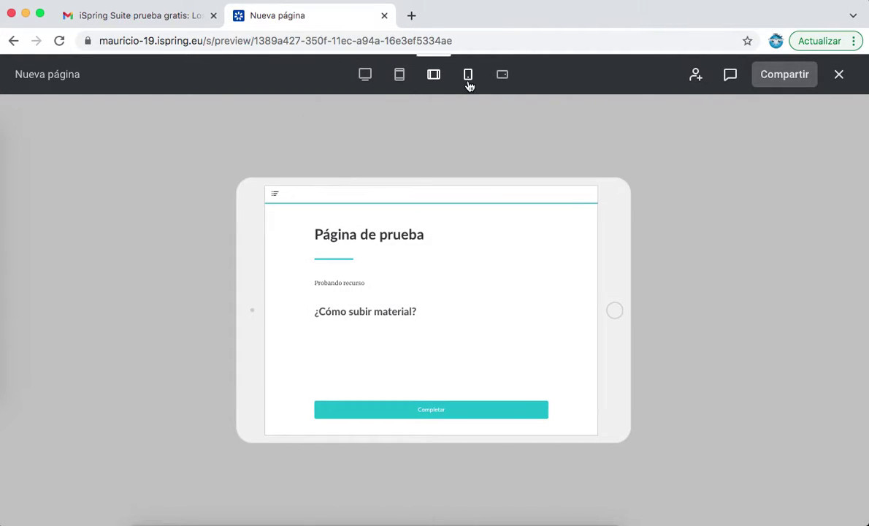
{"action": "left_click", "coordinate": [468, 82]}
{"action": "left_click", "coordinate": [504, 80]}
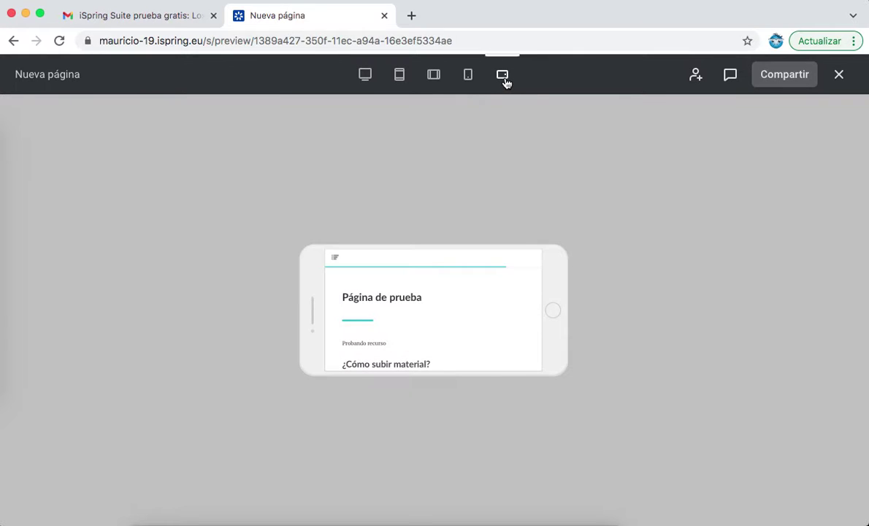
{"action": "left_click", "coordinate": [398, 79]}
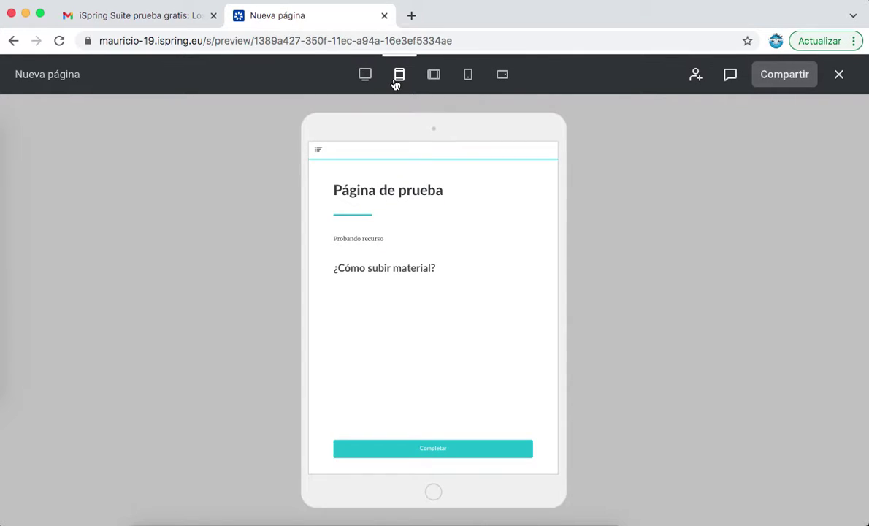
{"action": "left_click", "coordinate": [839, 80]}
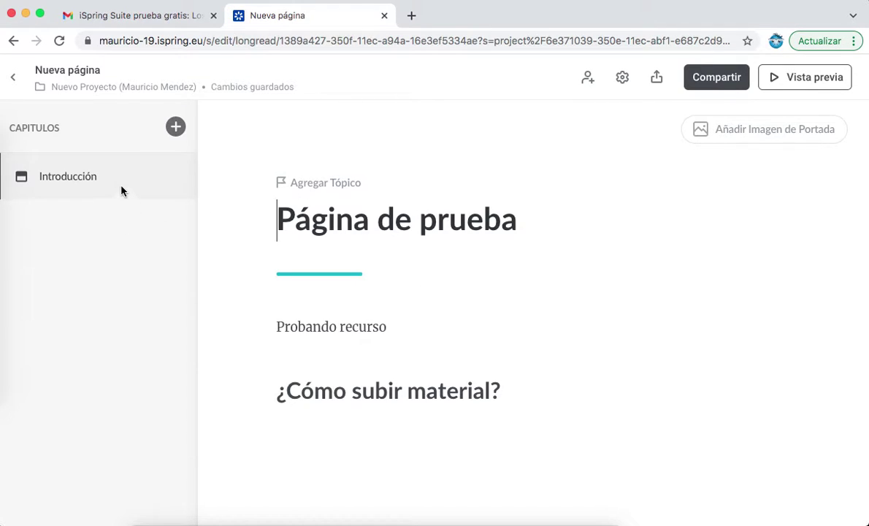
- Add a new chapter after Introducción and title it "Prueba de capítulo 1"
{"action": "left_click", "coordinate": [177, 128]}
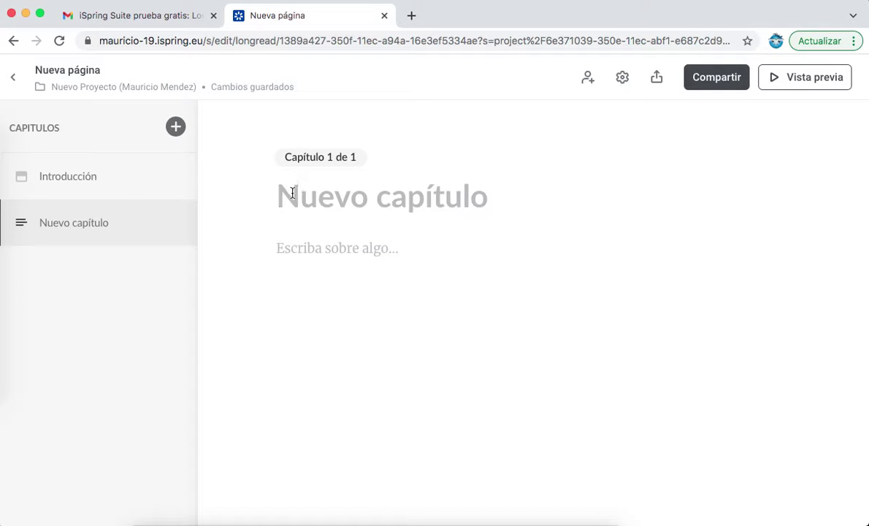
{"action": "type", "text": "Pruba"}
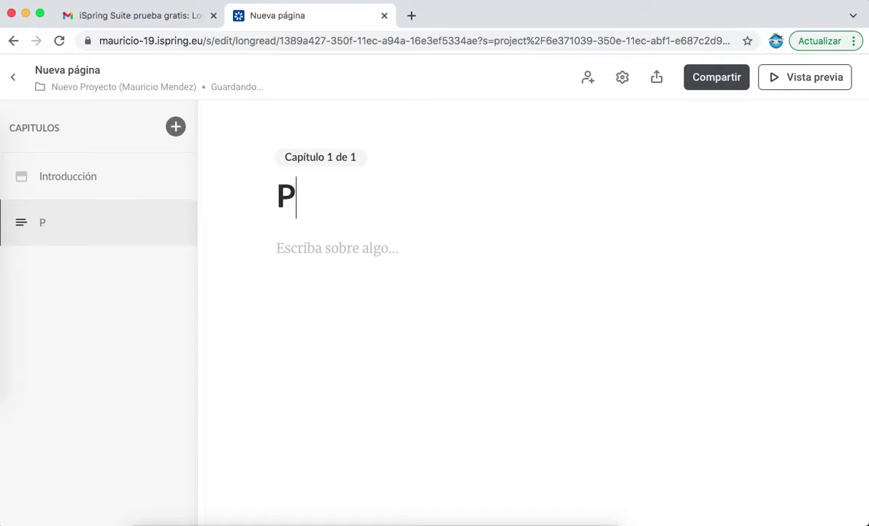
{"action": "key", "text": "BackSpace"}
{"action": "key", "text": "BackSpace"}
{"action": "type", "text": "eba de "}
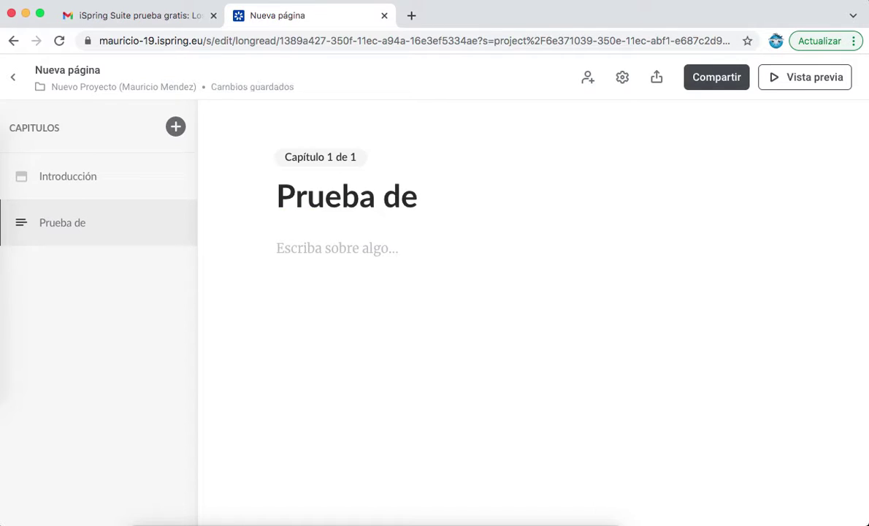
{"action": "type", "text": "ca"}
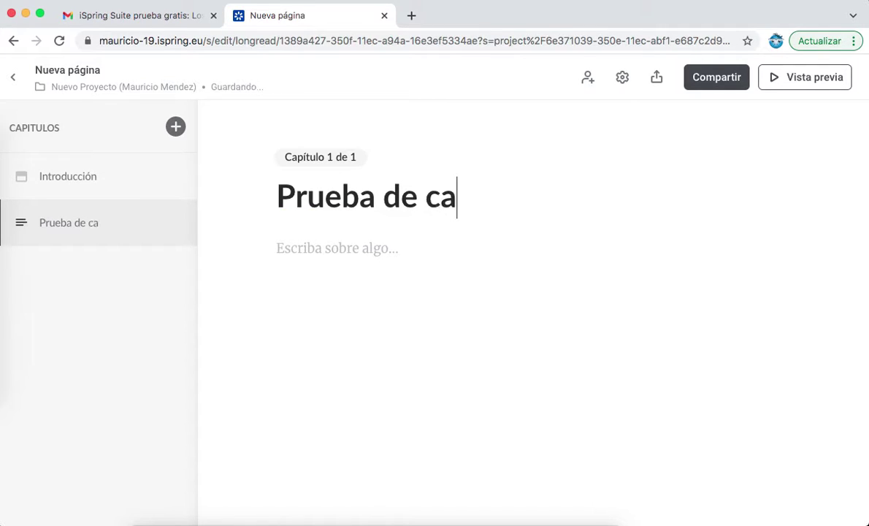
{"action": "type", "text": "pít"}
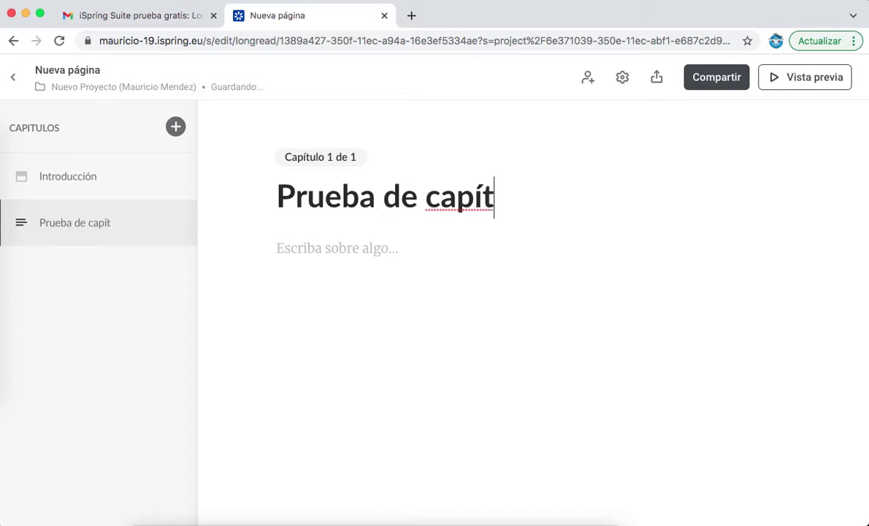
{"action": "type", "text": "ulo 1"}
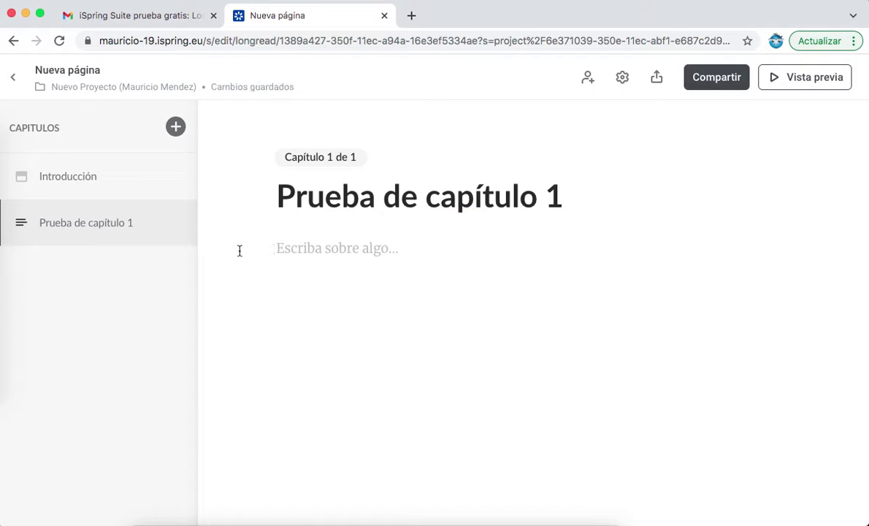
- Write "¿ Cómo trabajar?" as the body text of the new chapter
{"action": "left_click", "coordinate": [312, 257]}
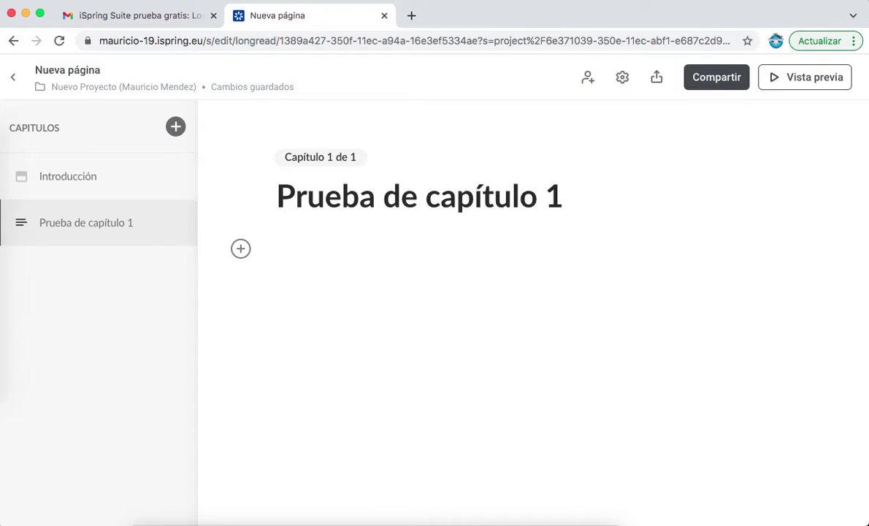
{"action": "type", "text": "¿C"}
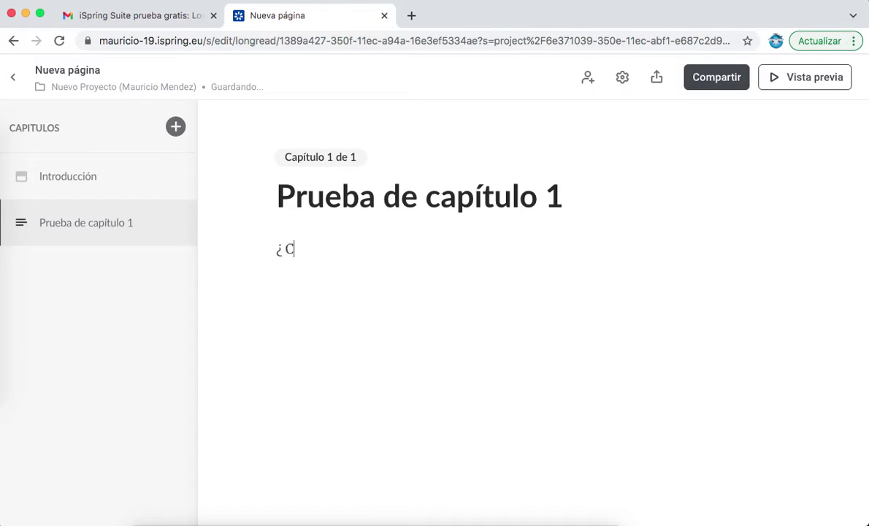
{"action": "type", "text": "ómo trabajar?"}
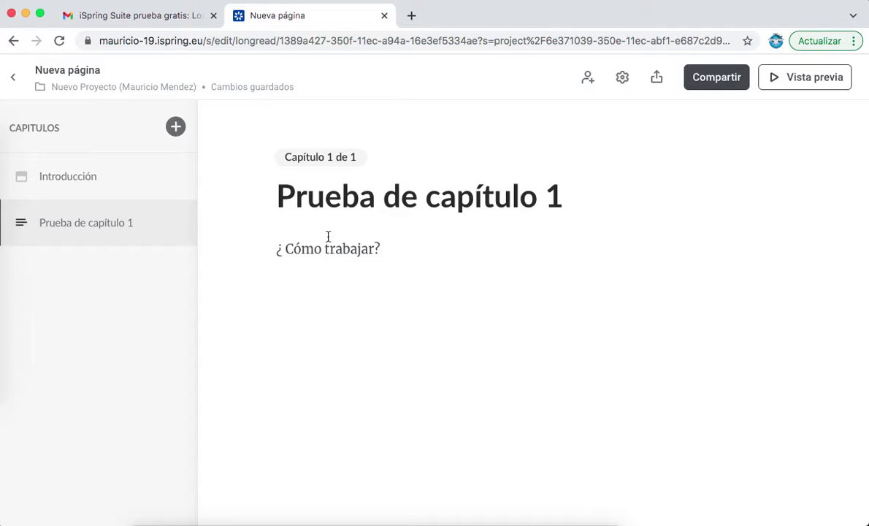
- Preview the page through to the chapter "Prueba de capítulo 1", check the vertical phone layout, and return to the editor
{"action": "left_click", "coordinate": [815, 81]}
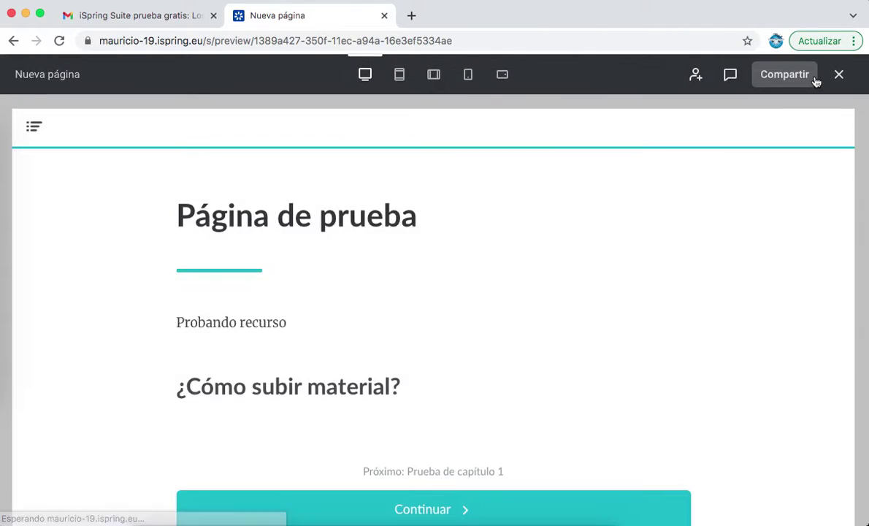
{"action": "scroll", "coordinate": [458, 353], "scroll_direction": "down", "scroll_amount": 1}
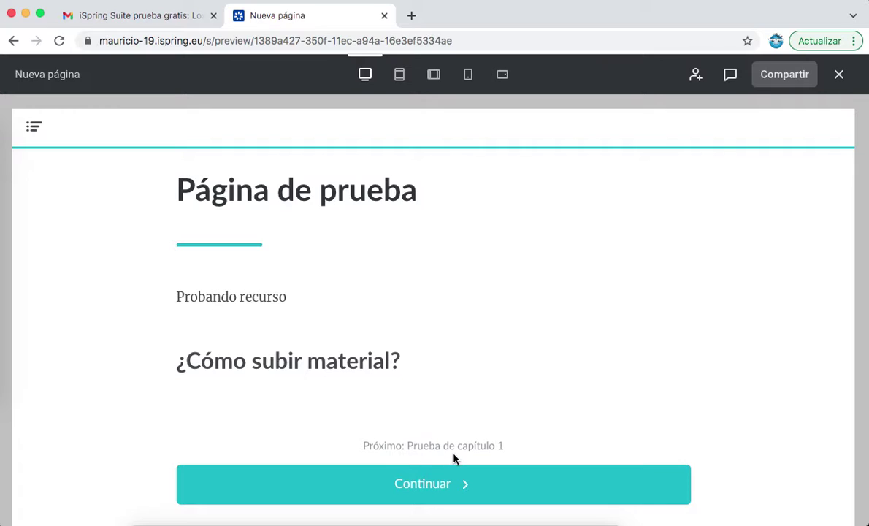
{"action": "left_click", "coordinate": [435, 485]}
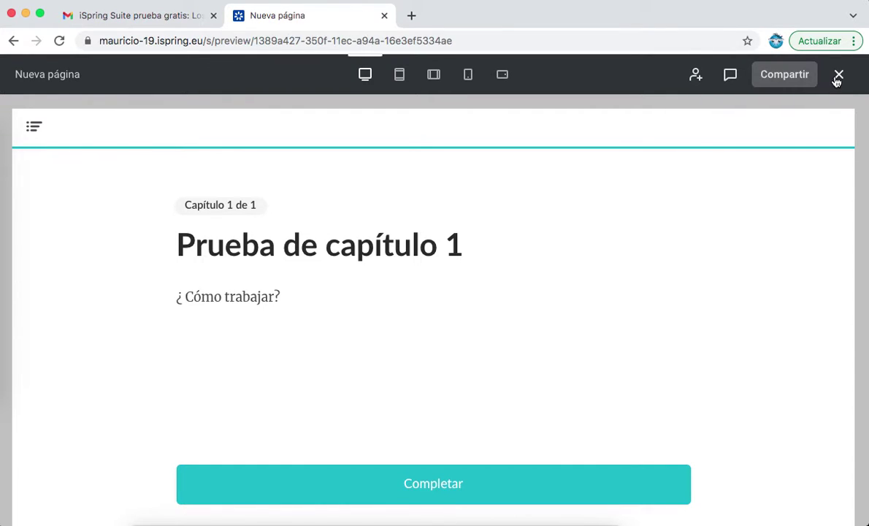
{"action": "left_click", "coordinate": [469, 80]}
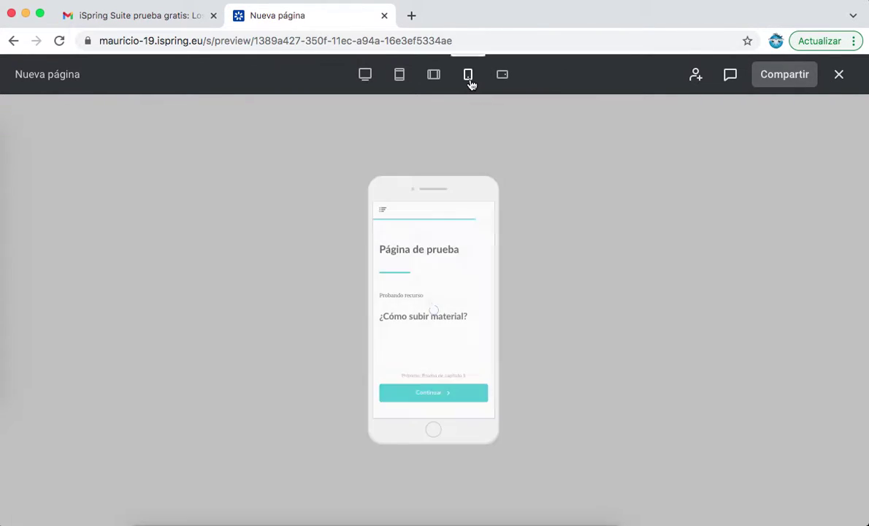
{"action": "left_click", "coordinate": [841, 78]}
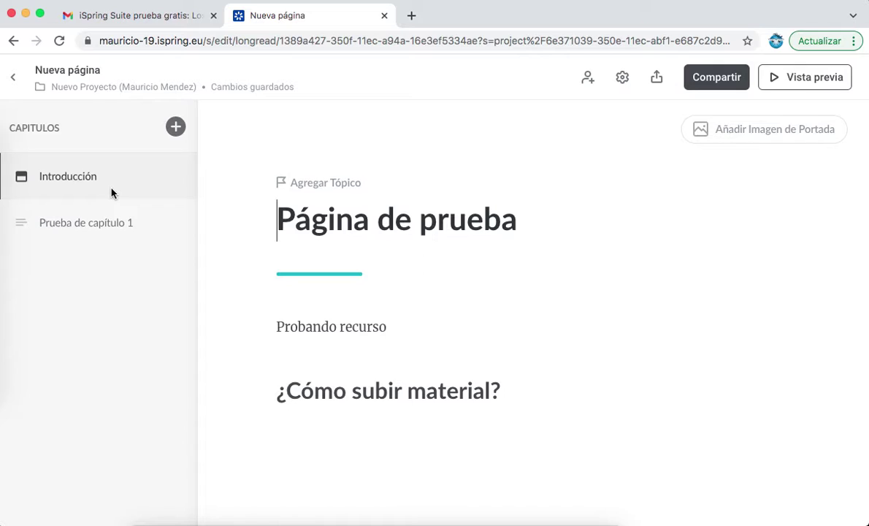
- Rename the page from its header as "prueba 1"
{"action": "left_click", "coordinate": [64, 72]}
{"action": "type", "text": "pruba 1"}
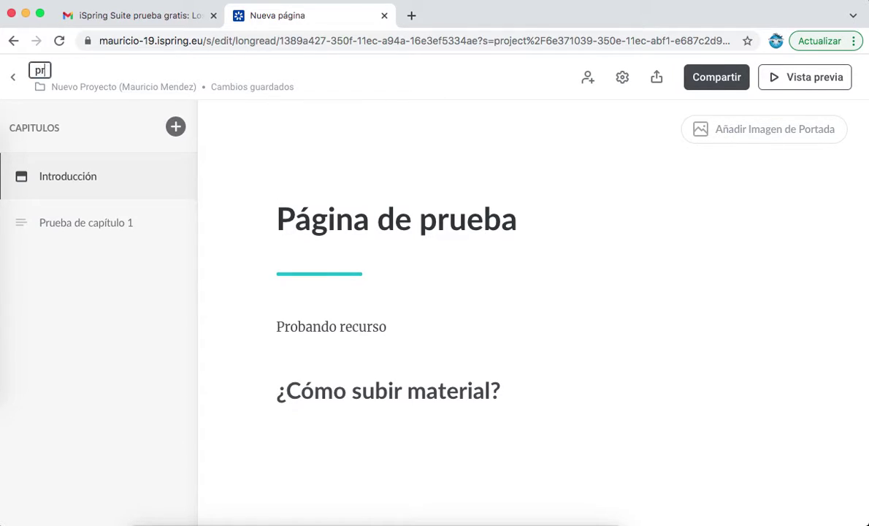
{"action": "key", "text": "BackSpace"}
{"action": "key", "text": "BackSpace"}
{"action": "key", "text": "BackSpace"}
{"action": "key", "text": "BackSpace"}
{"action": "type", "text": "eba 1"}
{"action": "left_click", "coordinate": [292, 151]}
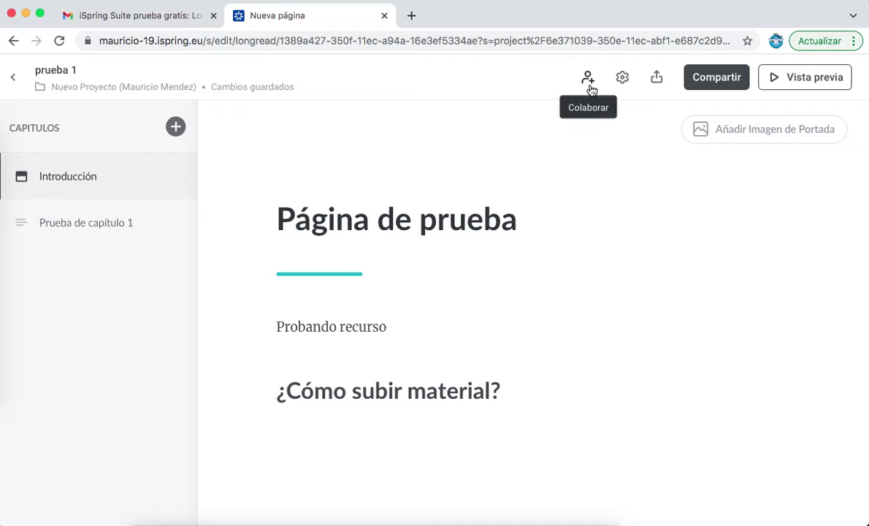
- Examine the page's sharing options, including public access, link, embed code and cover colours, and return to the editor
{"action": "left_click", "coordinate": [698, 79]}
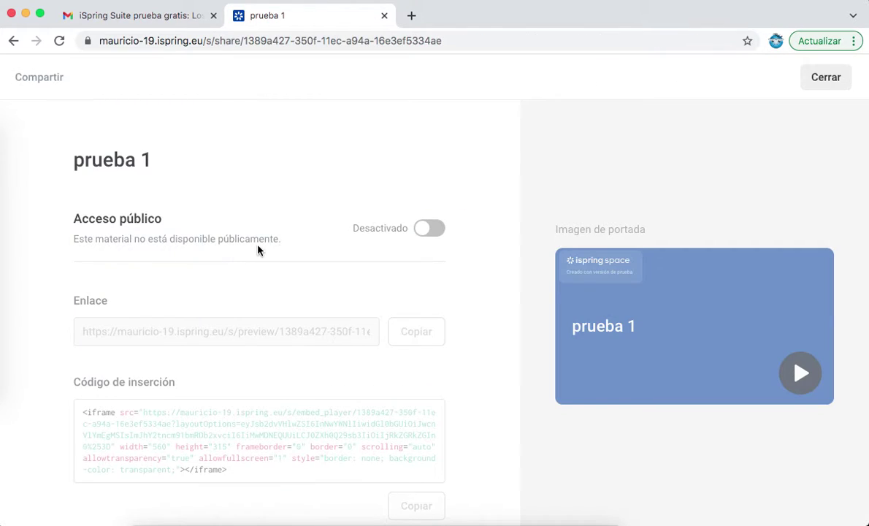
{"action": "scroll", "coordinate": [365, 250], "scroll_direction": "down", "scroll_amount": 1}
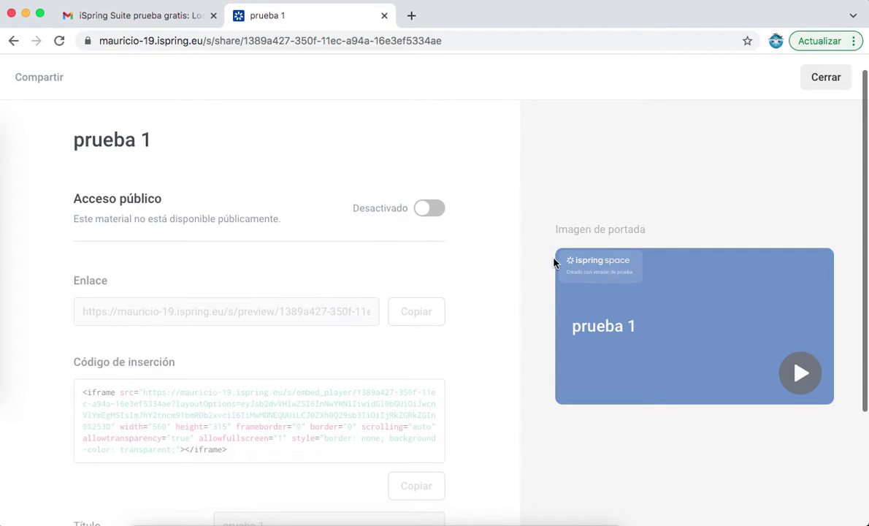
{"action": "scroll", "coordinate": [308, 324], "scroll_direction": "down", "scroll_amount": 1}
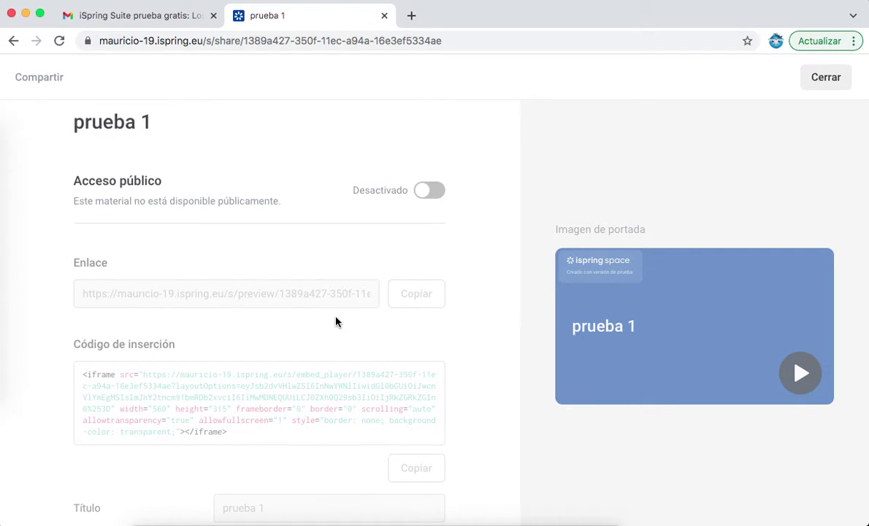
{"action": "scroll", "coordinate": [336, 321], "scroll_direction": "down", "scroll_amount": 3}
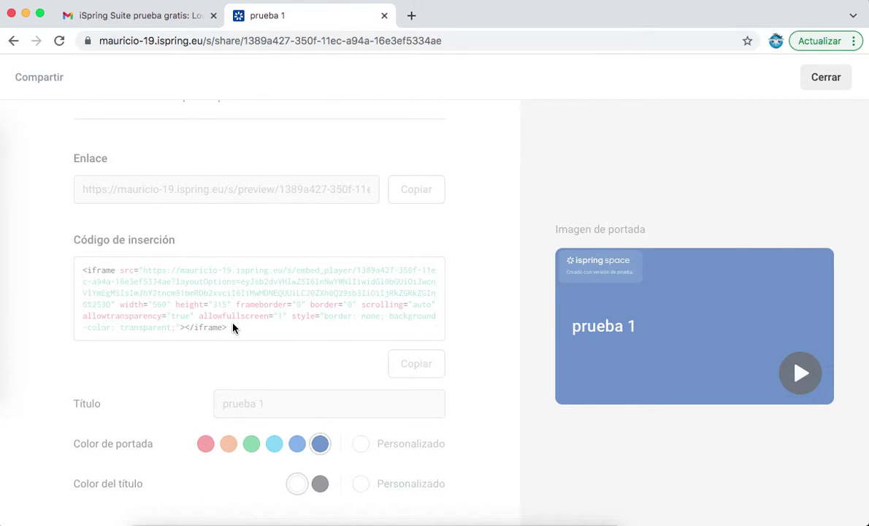
{"action": "scroll", "coordinate": [233, 328], "scroll_direction": "down", "scroll_amount": 1}
{"action": "scroll", "coordinate": [233, 328], "scroll_direction": "up", "scroll_amount": 4}
{"action": "scroll", "coordinate": [231, 365], "scroll_direction": "down", "scroll_amount": 6}
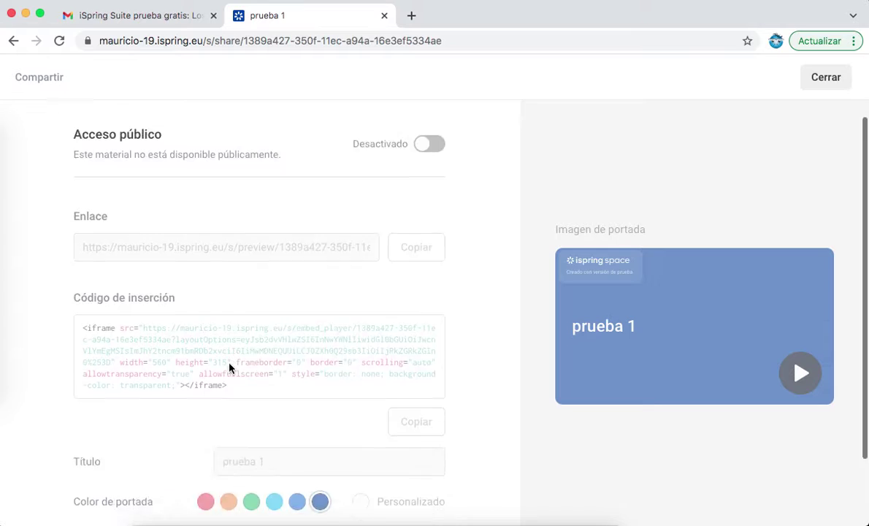
{"action": "scroll", "coordinate": [229, 367], "scroll_direction": "up", "scroll_amount": 6}
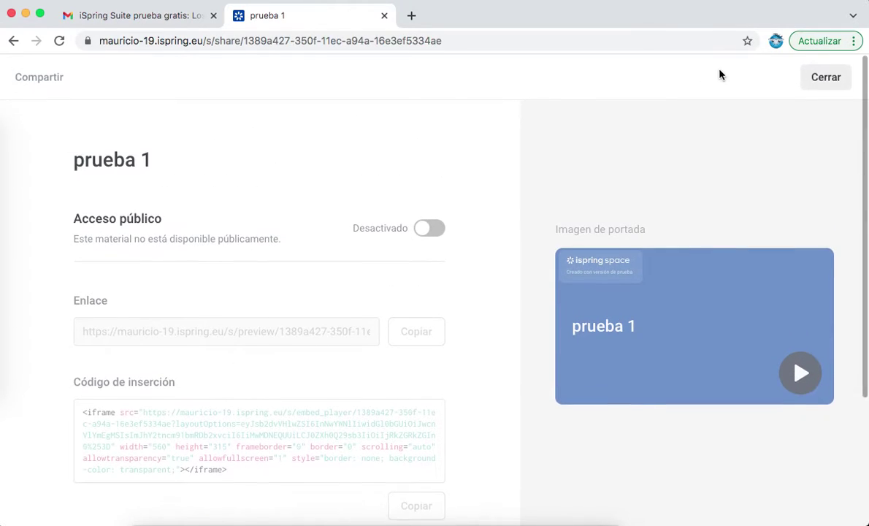
{"action": "left_click", "coordinate": [824, 78]}
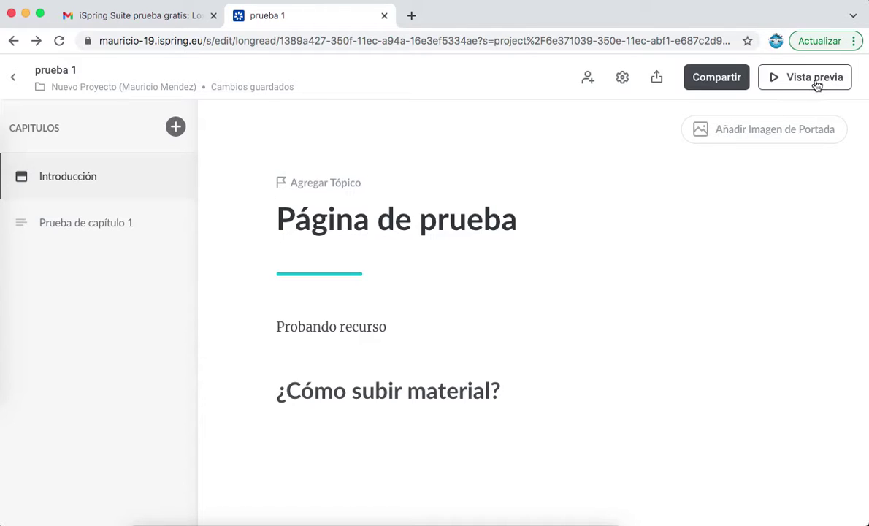
- Examine the page's additional settings, covering navigation mode, chapter numbering, the next-chapter button and text copying
{"action": "left_click", "coordinate": [622, 79]}
{"action": "scroll", "coordinate": [431, 215], "scroll_direction": "down", "scroll_amount": 1}
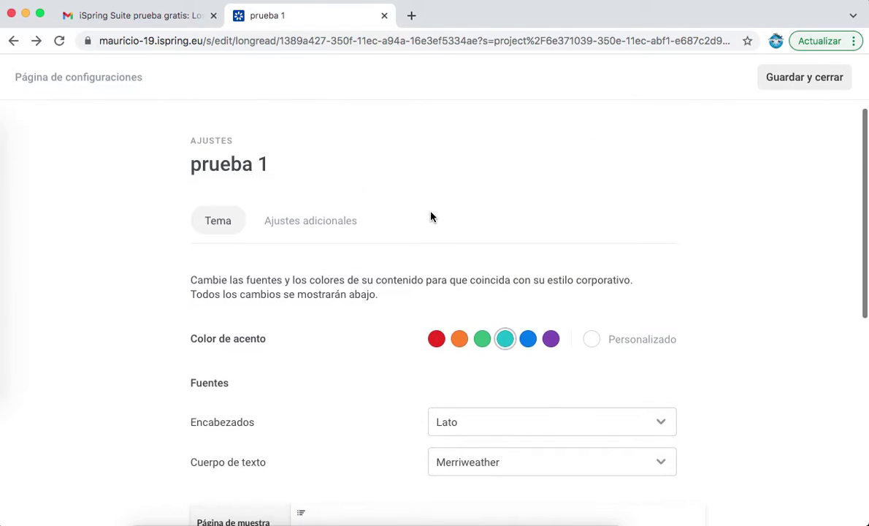
{"action": "left_click", "coordinate": [326, 230]}
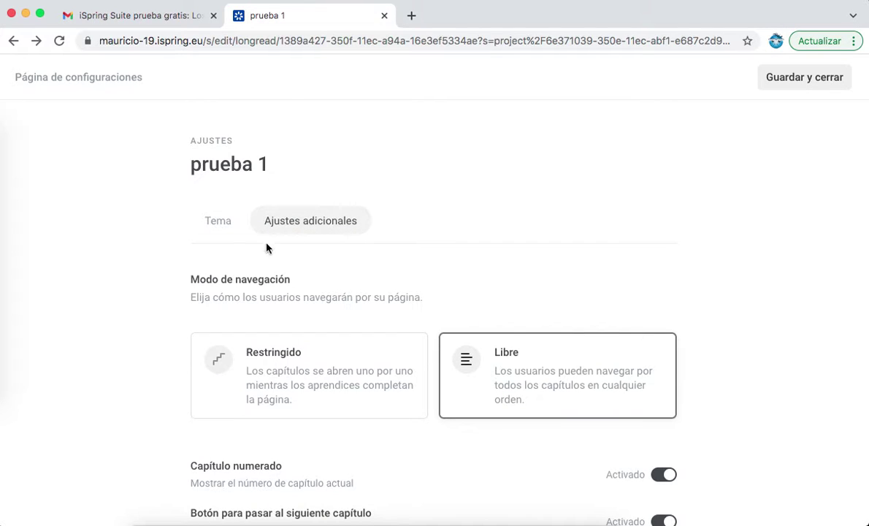
{"action": "scroll", "coordinate": [278, 340], "scroll_direction": "down", "scroll_amount": 1}
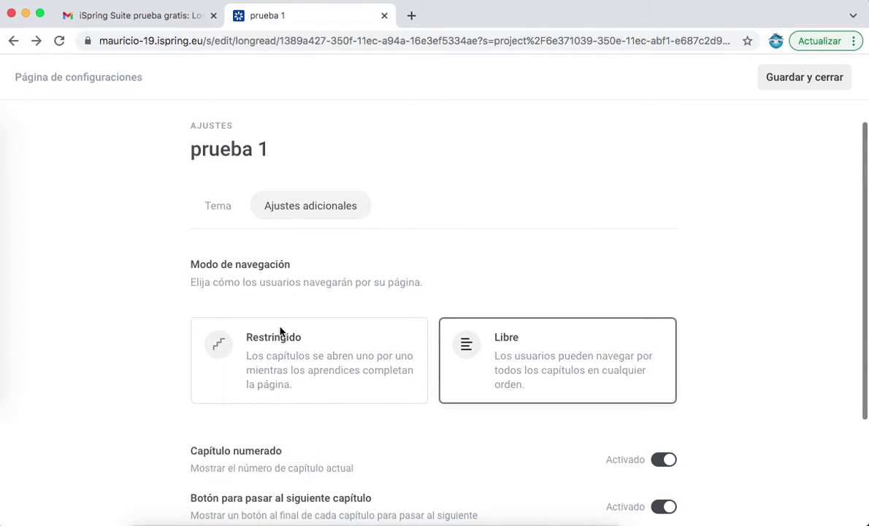
{"action": "scroll", "coordinate": [280, 331], "scroll_direction": "down", "scroll_amount": 5}
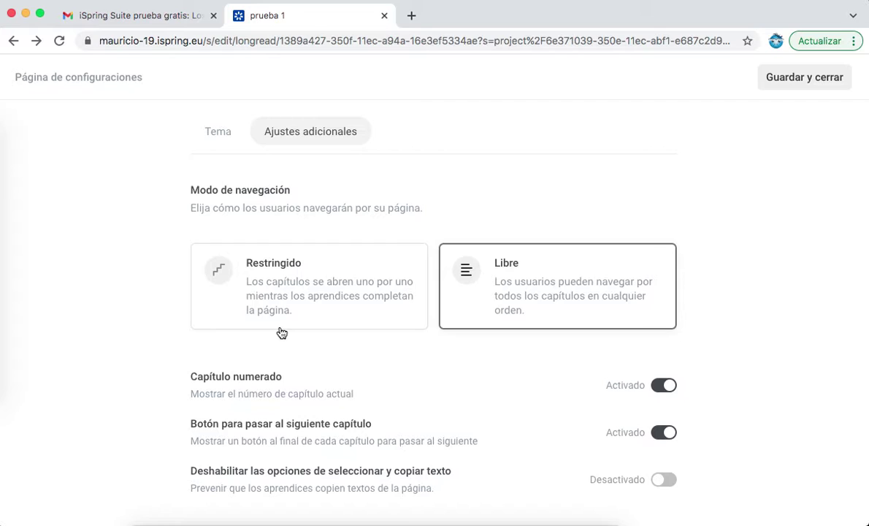
{"action": "scroll", "coordinate": [284, 321], "scroll_direction": "down", "scroll_amount": 1}
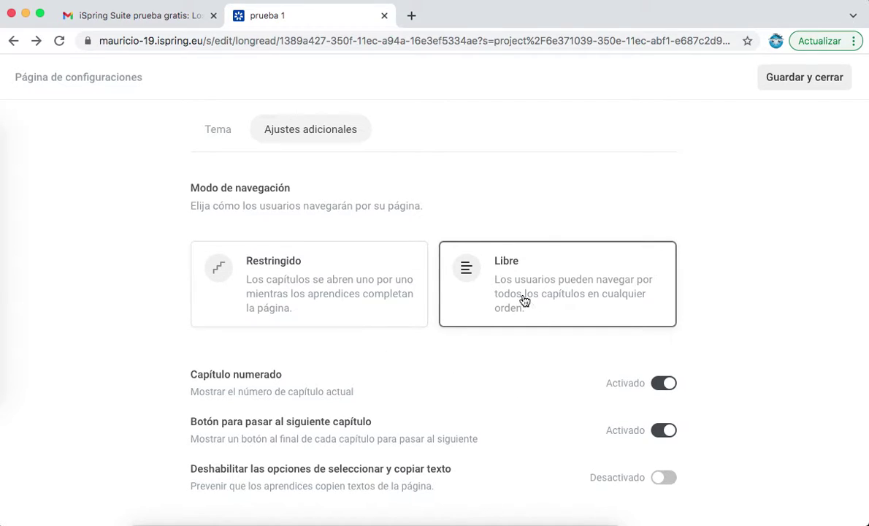
{"action": "scroll", "coordinate": [501, 370], "scroll_direction": "down", "scroll_amount": 1}
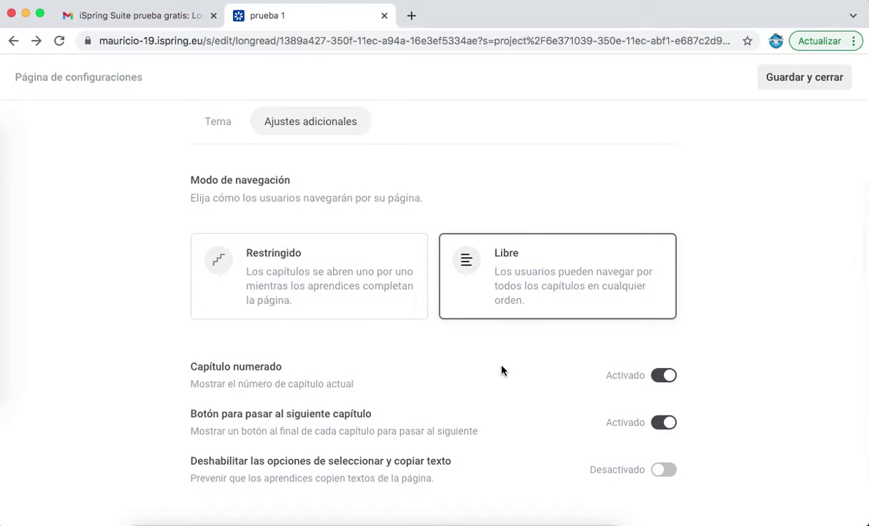
{"action": "scroll", "coordinate": [501, 370], "scroll_direction": "down", "scroll_amount": 2}
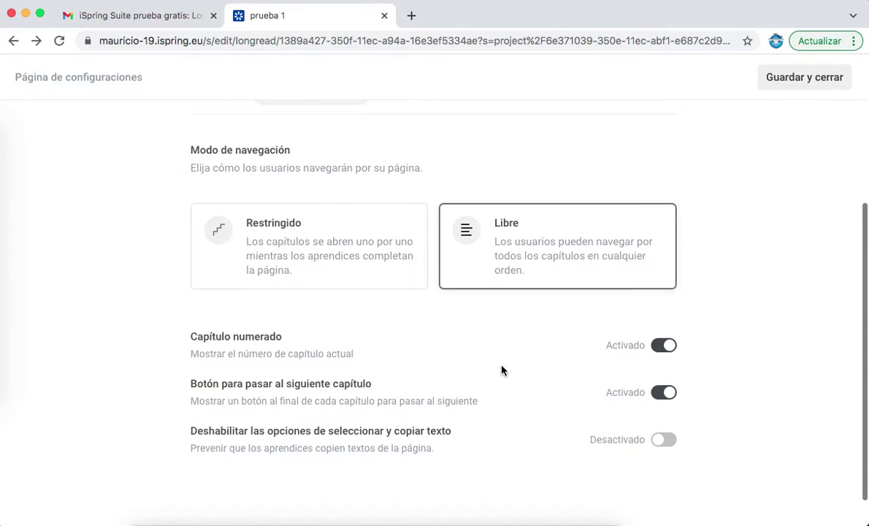
{"action": "scroll", "coordinate": [501, 370], "scroll_direction": "down", "scroll_amount": 2}
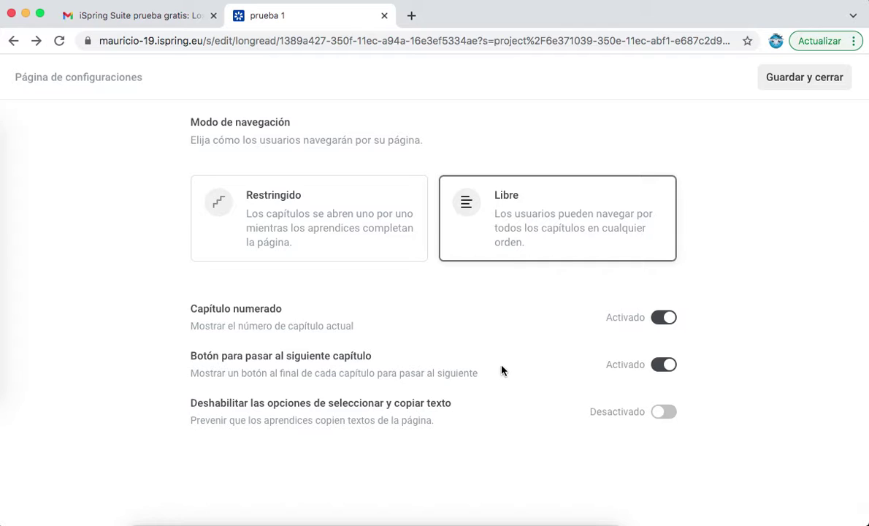
{"action": "scroll", "coordinate": [501, 371], "scroll_direction": "down", "scroll_amount": 1}
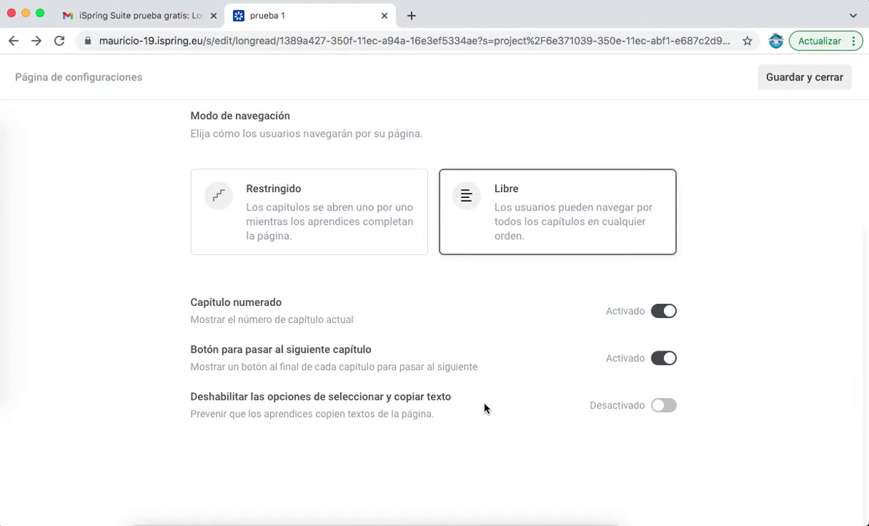
{"action": "scroll", "coordinate": [485, 408], "scroll_direction": "up", "scroll_amount": 5}
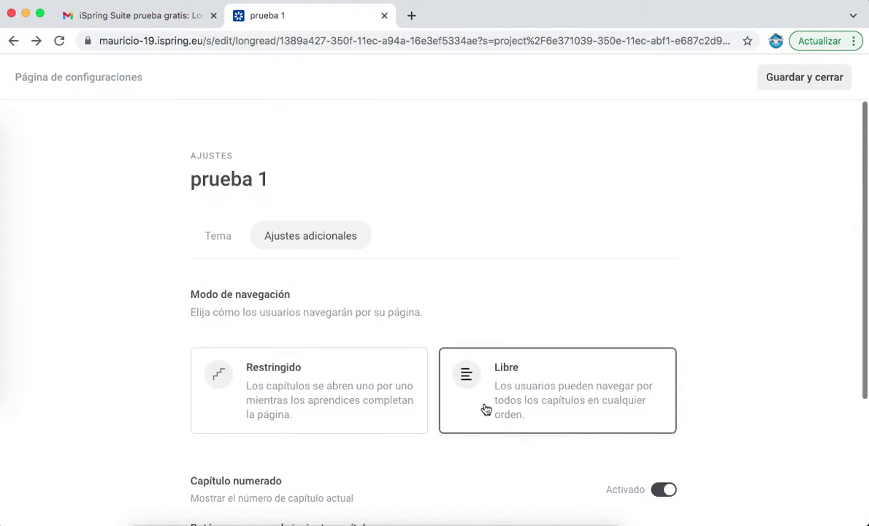
- Review the page's theme settings and sample design, and set the accent colour to orange
{"action": "left_click", "coordinate": [223, 246]}
{"action": "scroll", "coordinate": [280, 380], "scroll_direction": "down", "scroll_amount": 2}
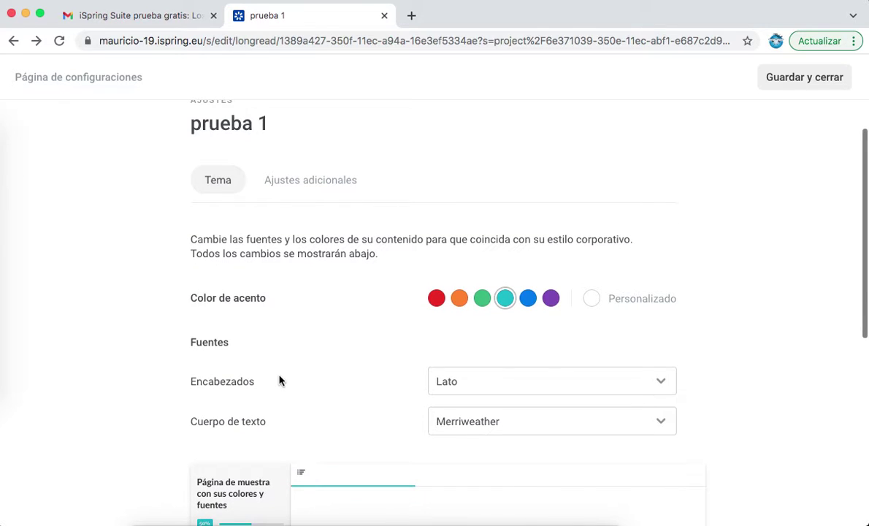
{"action": "scroll", "coordinate": [280, 380], "scroll_direction": "down", "scroll_amount": 2}
{"action": "scroll", "coordinate": [280, 380], "scroll_direction": "up", "scroll_amount": 2}
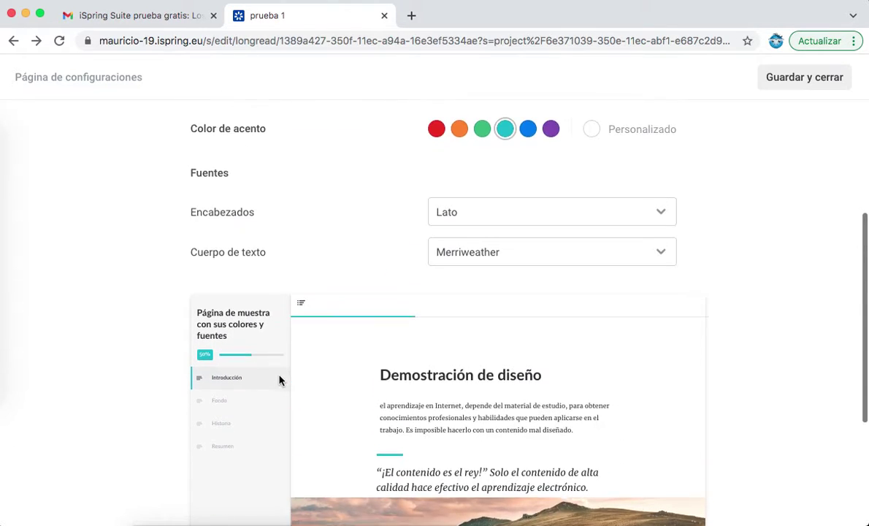
{"action": "scroll", "coordinate": [391, 338], "scroll_direction": "up", "scroll_amount": 2}
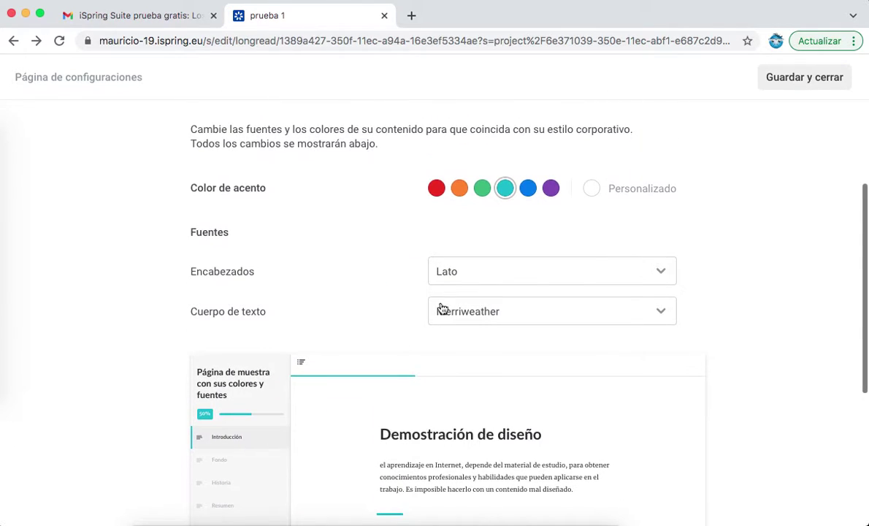
{"action": "left_click", "coordinate": [460, 189]}
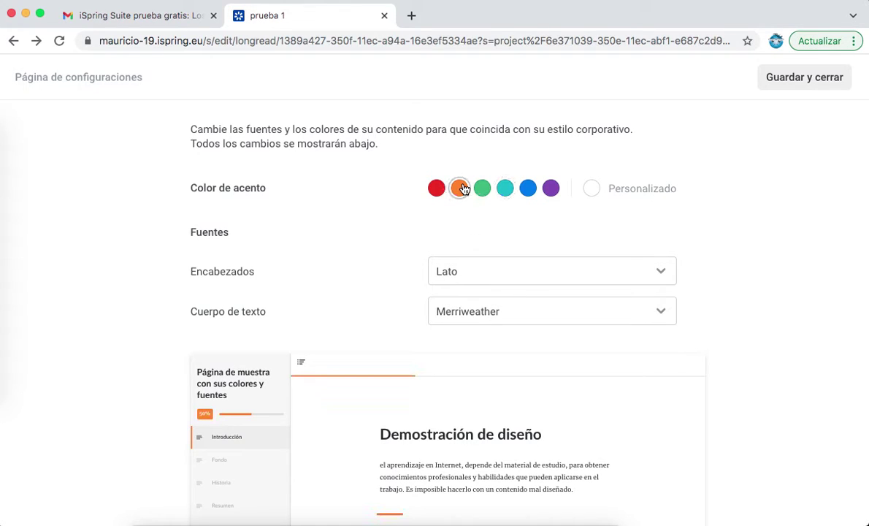
- Set the theme's headings font to Roboto
{"action": "left_click", "coordinate": [655, 281]}
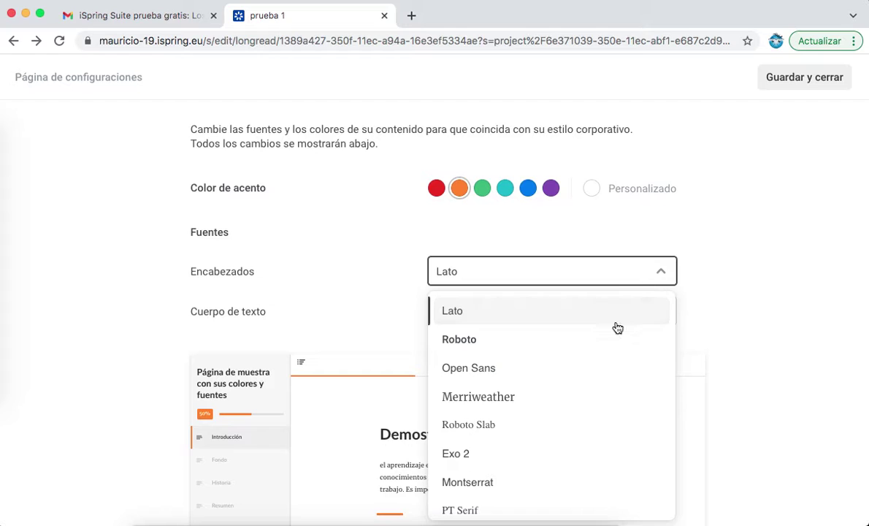
{"action": "scroll", "coordinate": [564, 388], "scroll_direction": "down", "scroll_amount": 1}
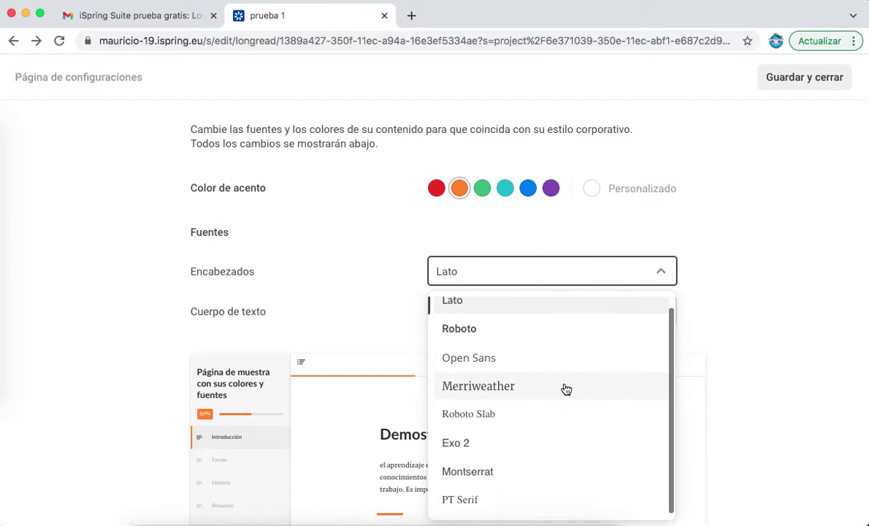
{"action": "scroll", "coordinate": [566, 390], "scroll_direction": "up", "scroll_amount": 1}
{"action": "left_click", "coordinate": [515, 339]}
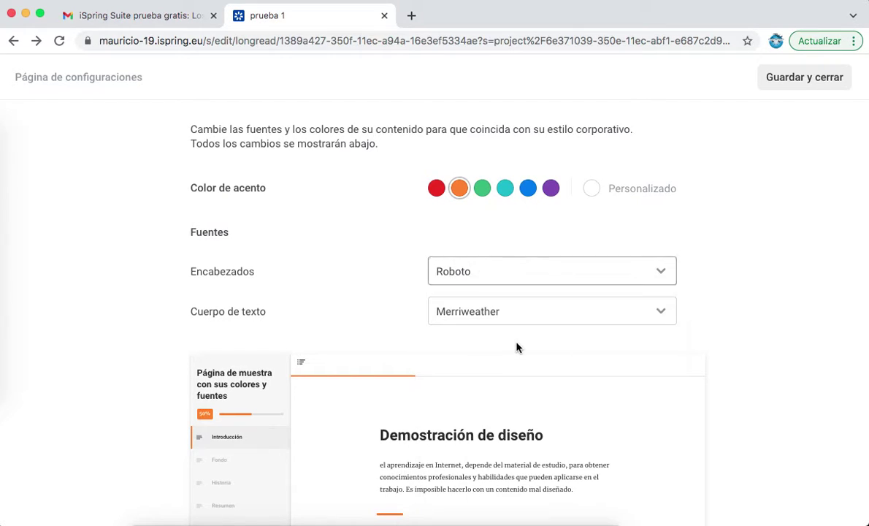
- Set the theme's body text font to Montserrat and check the fonts and accent colour in the sample page
{"action": "left_click", "coordinate": [587, 312]}
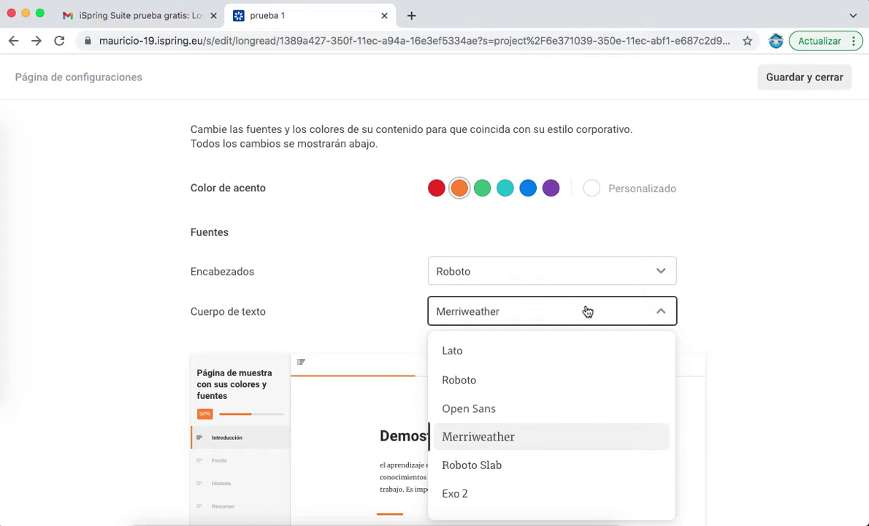
{"action": "scroll", "coordinate": [573, 376], "scroll_direction": "down", "scroll_amount": 1}
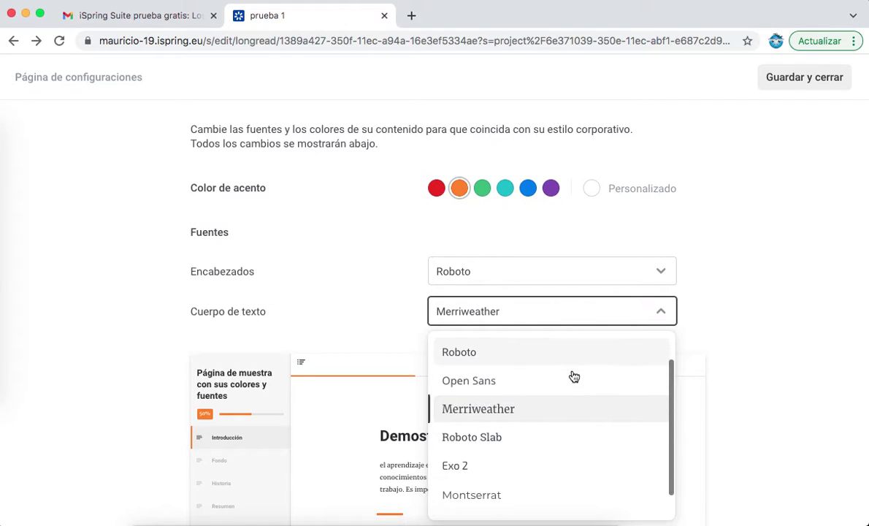
{"action": "scroll", "coordinate": [574, 376], "scroll_direction": "down", "scroll_amount": 1}
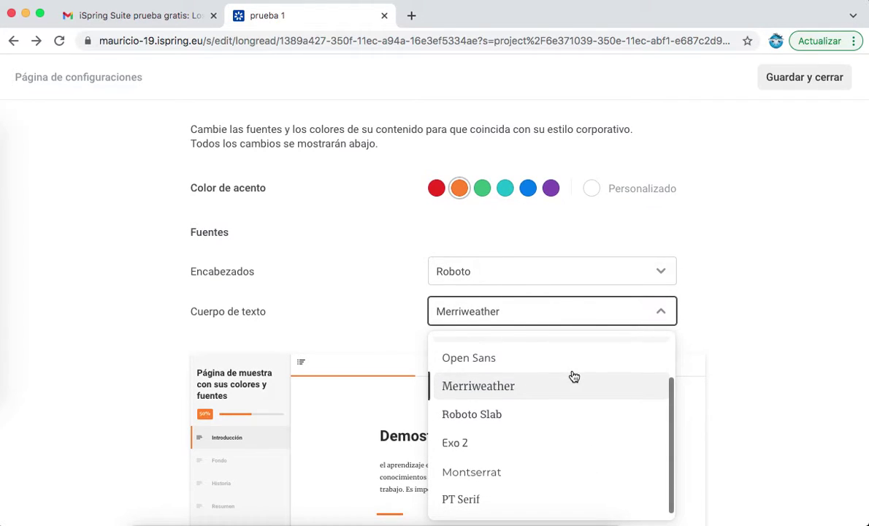
{"action": "left_click", "coordinate": [525, 473]}
{"action": "scroll", "coordinate": [499, 363], "scroll_direction": "down", "scroll_amount": 5}
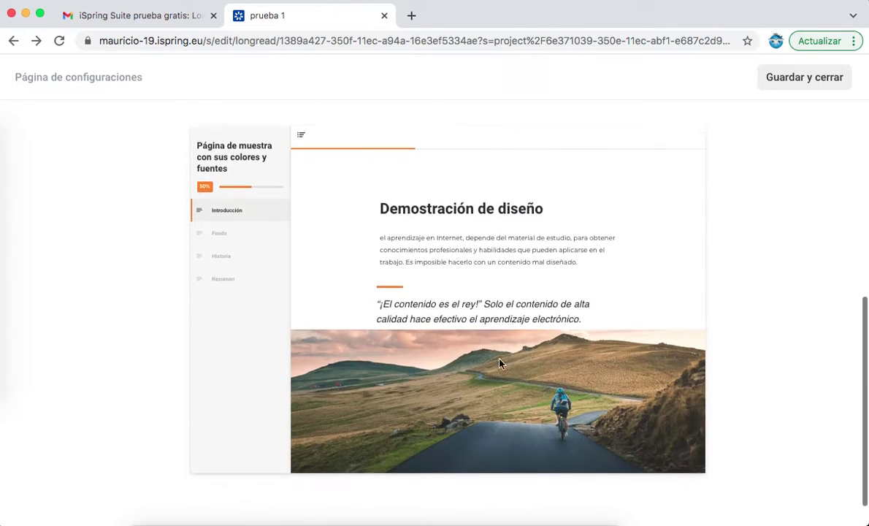
{"action": "scroll", "coordinate": [442, 292], "scroll_direction": "up", "scroll_amount": 1}
{"action": "scroll", "coordinate": [443, 298], "scroll_direction": "up", "scroll_amount": 3}
{"action": "scroll", "coordinate": [443, 298], "scroll_direction": "down", "scroll_amount": 4}
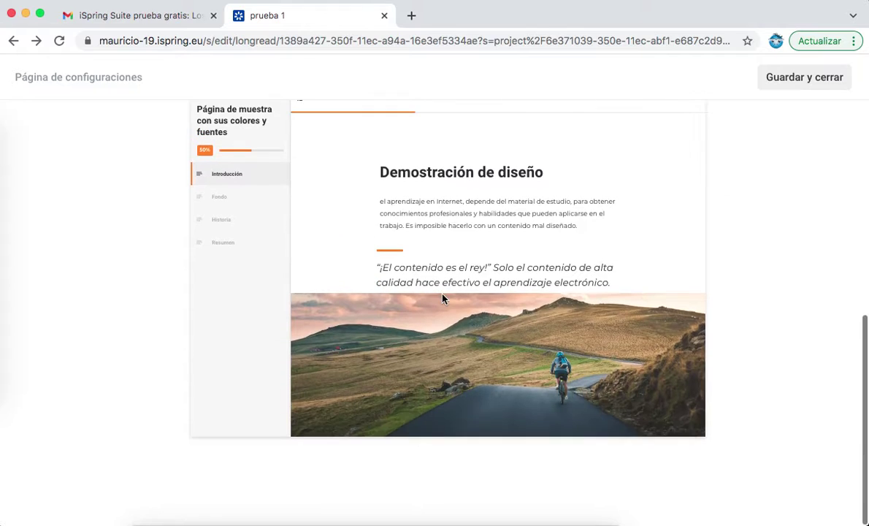
{"action": "scroll", "coordinate": [442, 298], "scroll_direction": "up", "scroll_amount": 10}
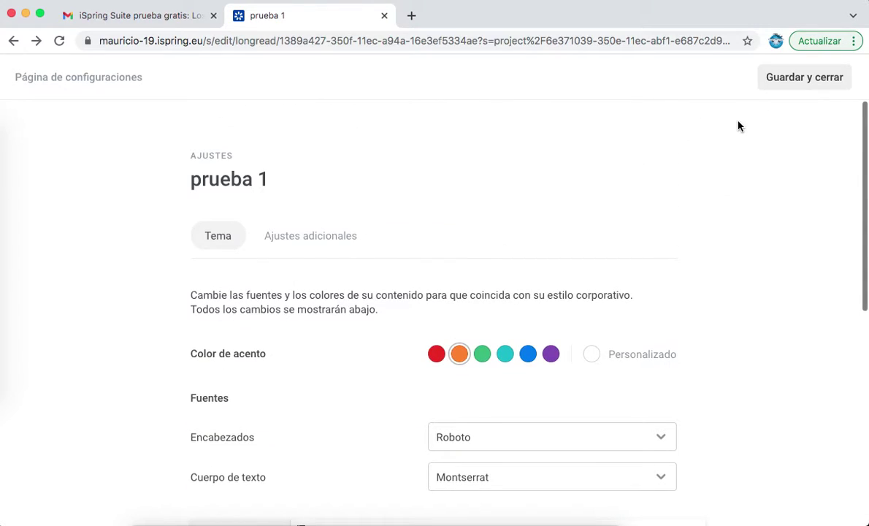
- Save the page settings, check the new theme in the chapter "Prueba de capítulo 1", and return to the project's content list
{"action": "left_click", "coordinate": [817, 79]}
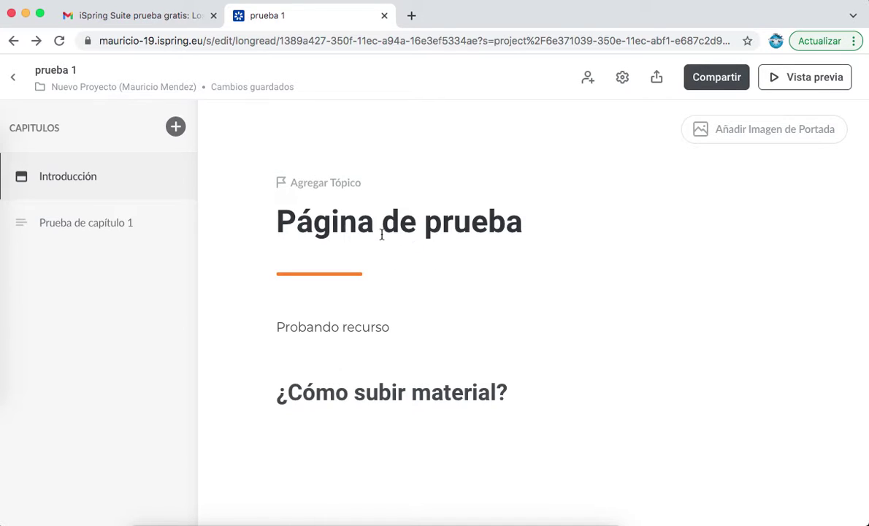
{"action": "left_click", "coordinate": [121, 230]}
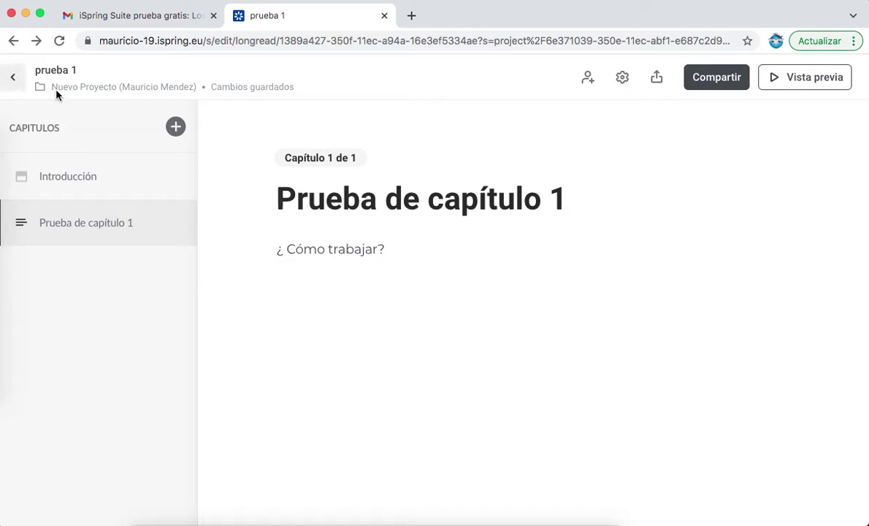
{"action": "left_click", "coordinate": [15, 80]}
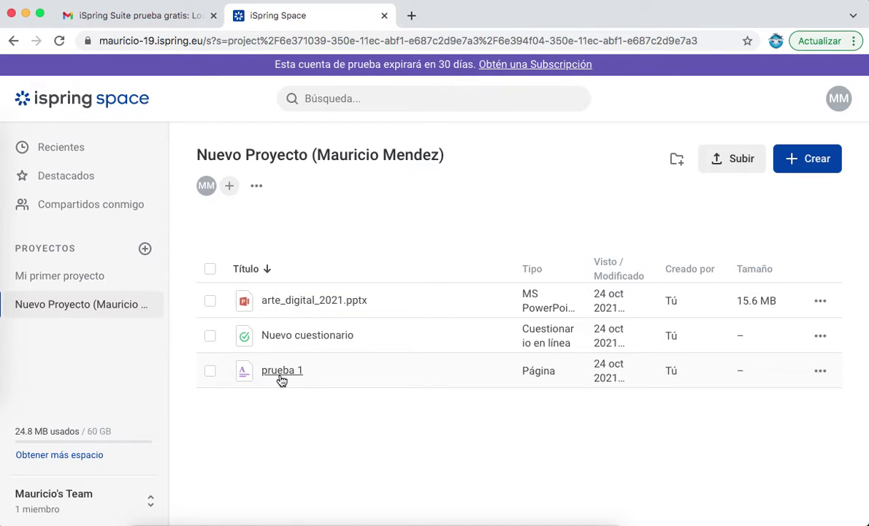
- Review the content types available for creation, then view the page "prueba 1" again and return to the project's content list
{"action": "left_click", "coordinate": [819, 162]}
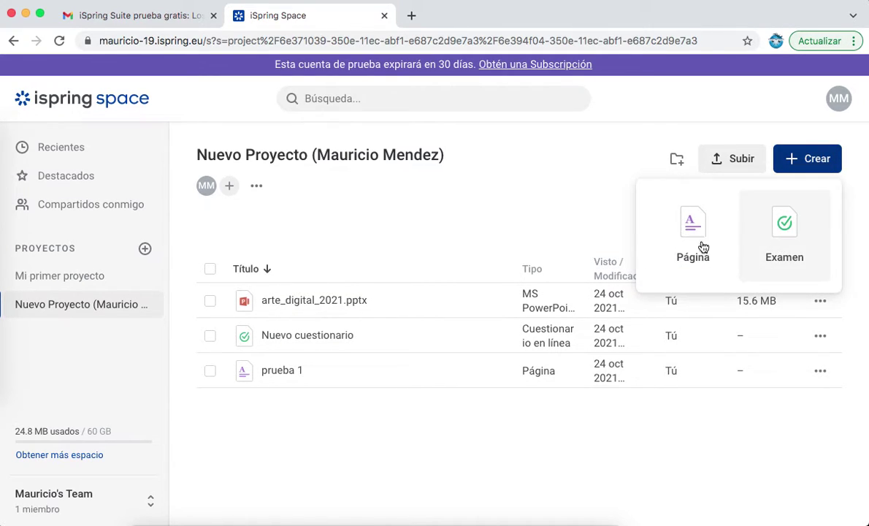
{"action": "left_click", "coordinate": [543, 238]}
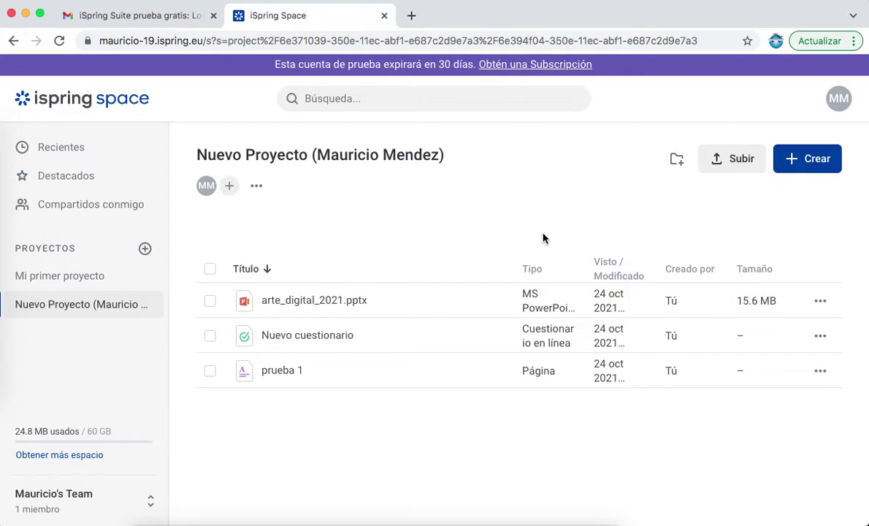
{"action": "left_click", "coordinate": [280, 372]}
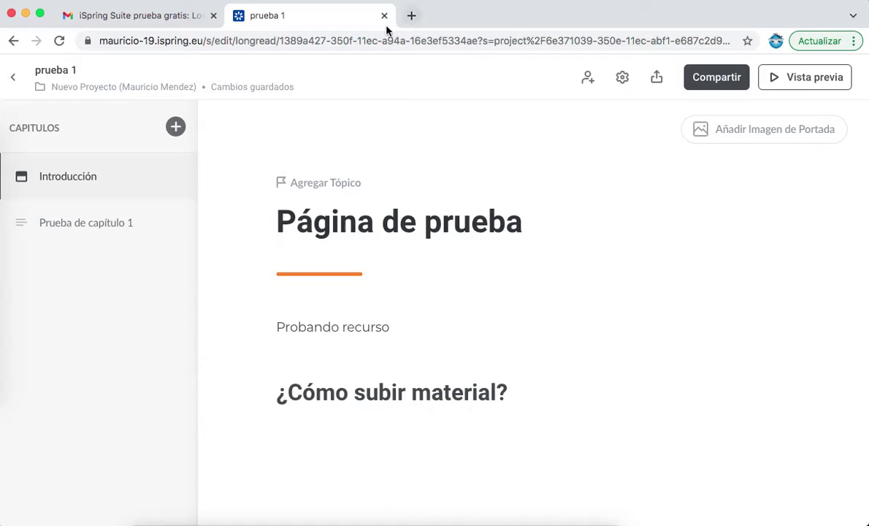
{"action": "left_click", "coordinate": [13, 79]}
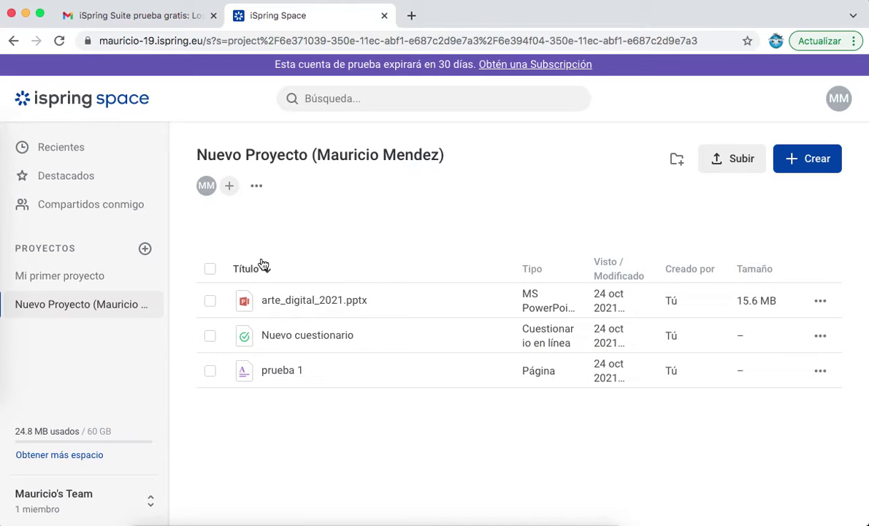
- Open the quiz "Nuevo cuestionario" and examine the image and video insertion options of its main title
{"action": "left_click", "coordinate": [287, 341]}
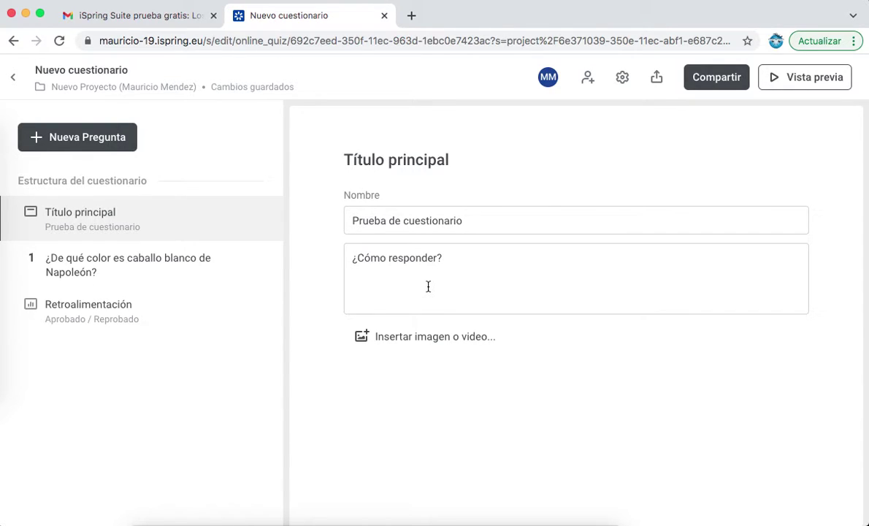
{"action": "left_click", "coordinate": [409, 346]}
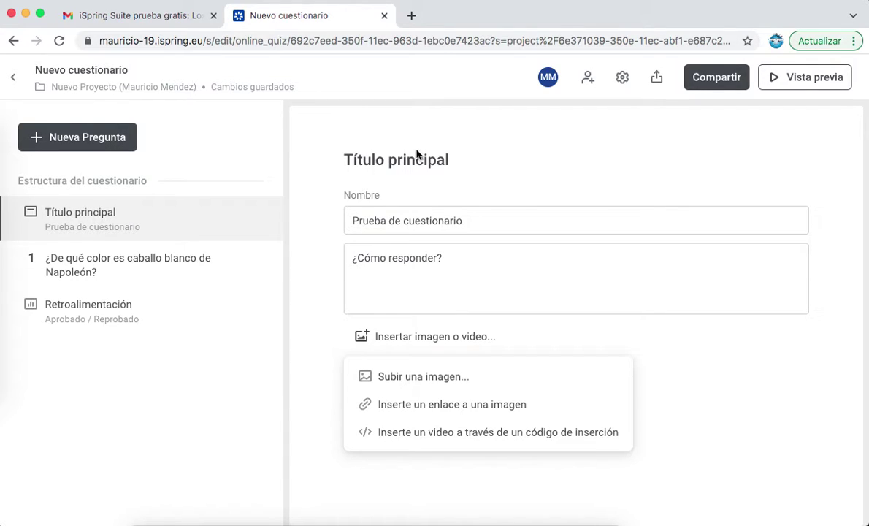
{"action": "left_click", "coordinate": [325, 362]}
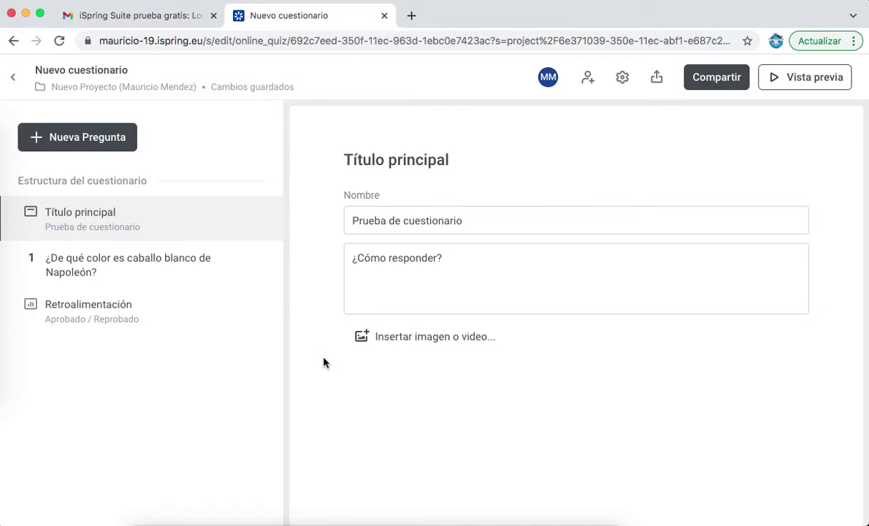
- Examine the answer options and the correct and incorrect feedback of the question about Napoleon's white horse
{"action": "left_click", "coordinate": [132, 278]}
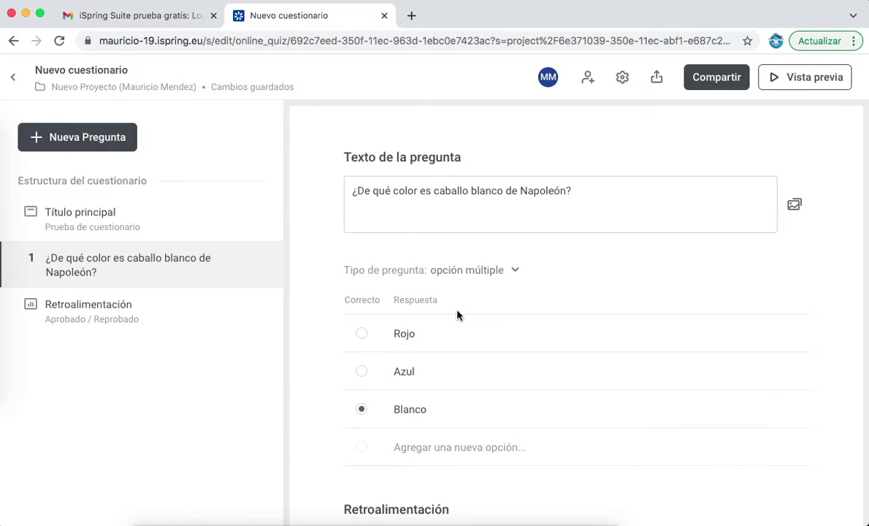
{"action": "scroll", "coordinate": [458, 310], "scroll_direction": "down", "scroll_amount": 1}
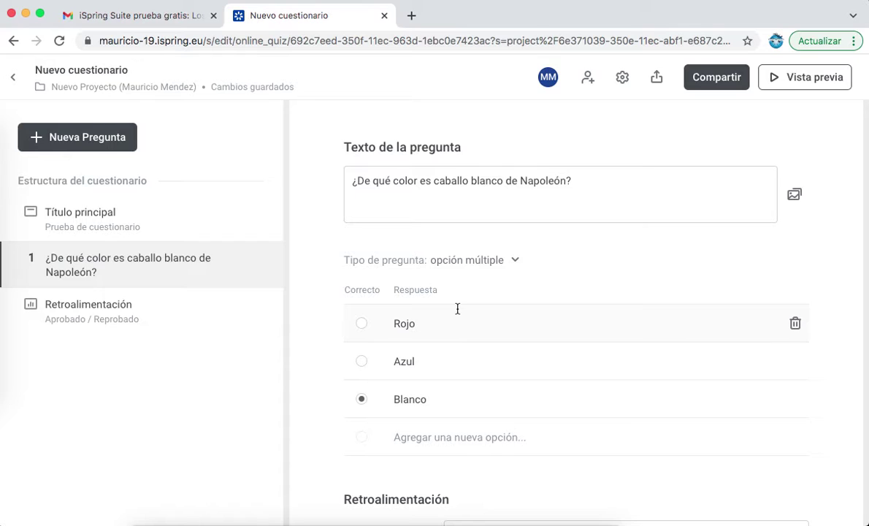
{"action": "scroll", "coordinate": [434, 421], "scroll_direction": "down", "scroll_amount": 3}
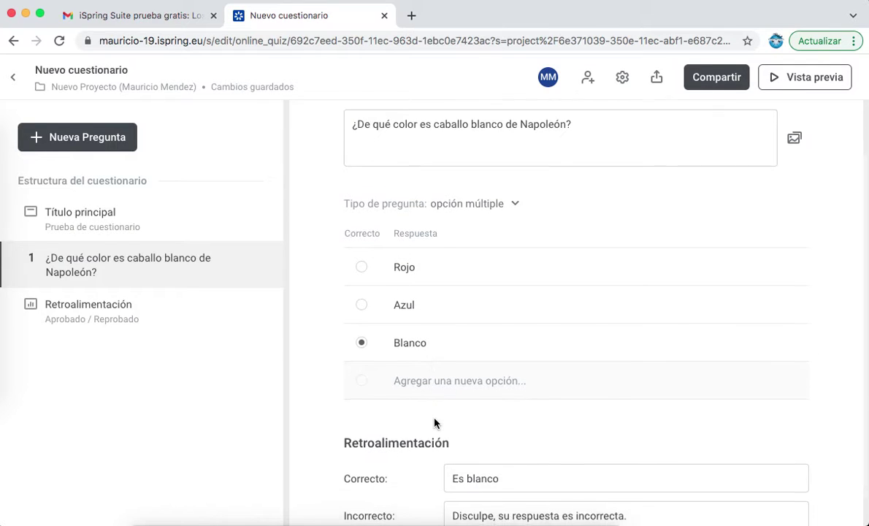
{"action": "scroll", "coordinate": [434, 423], "scroll_direction": "down", "scroll_amount": 2}
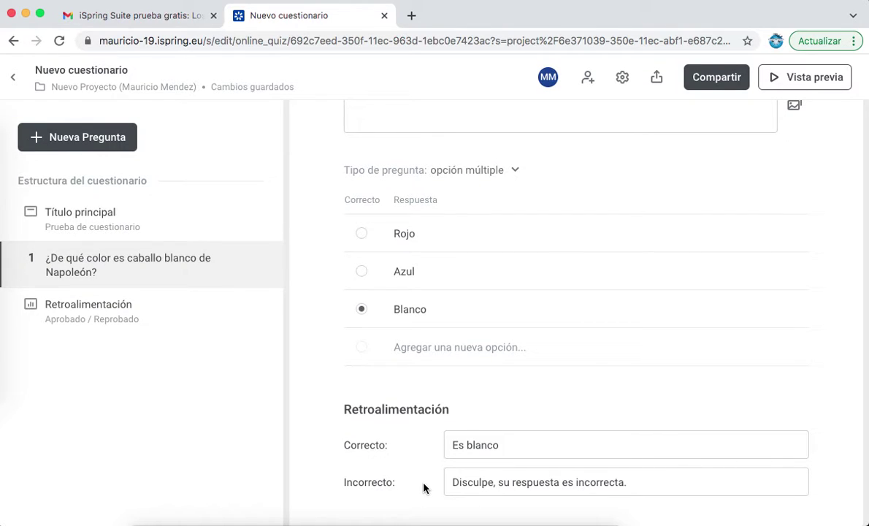
{"action": "scroll", "coordinate": [584, 380], "scroll_direction": "up", "scroll_amount": 3}
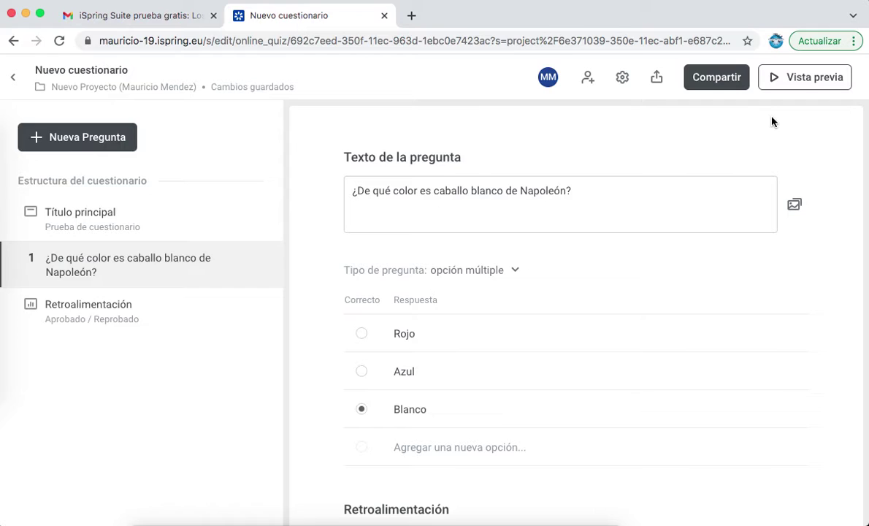
- Preview the quiz, start it, submit the answer "Rojo" and review the answer marks and feedback
{"action": "left_click", "coordinate": [786, 78]}
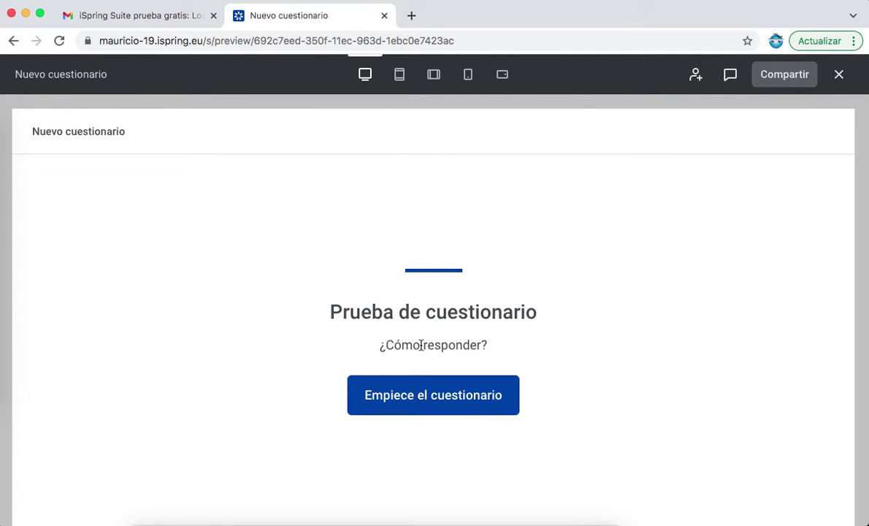
{"action": "left_click", "coordinate": [422, 399]}
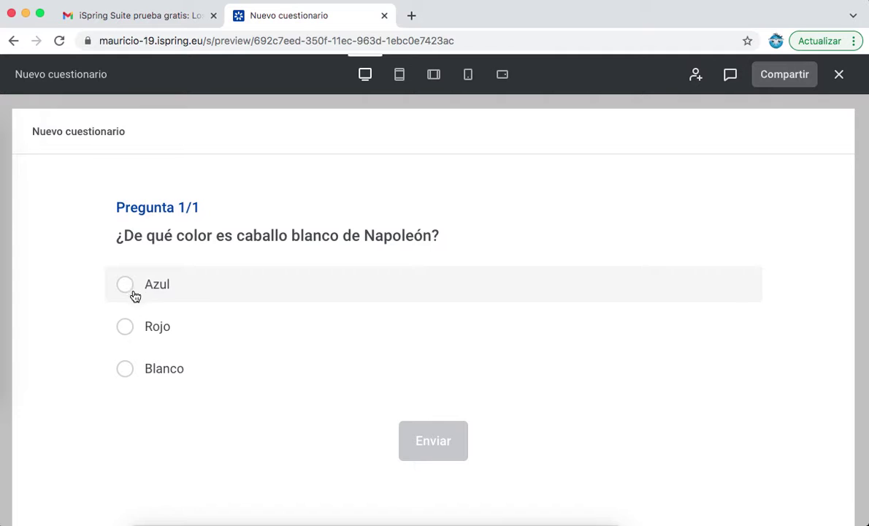
{"action": "left_click", "coordinate": [125, 329]}
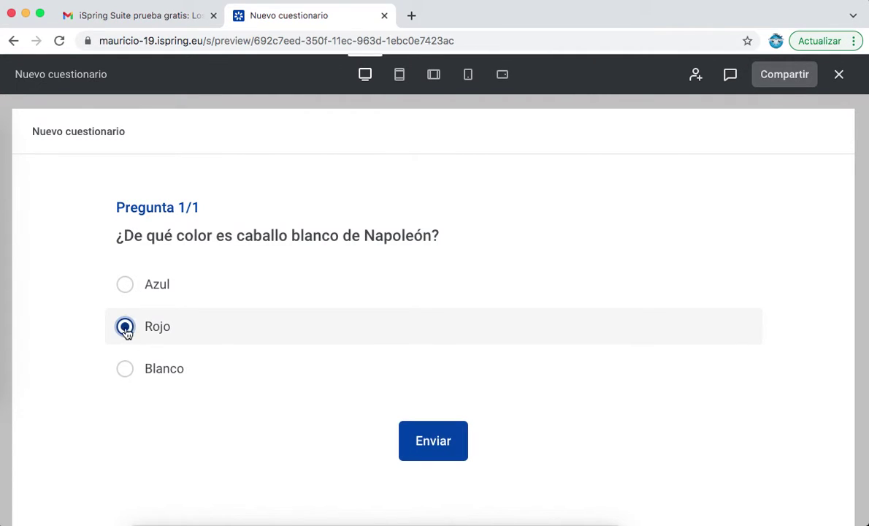
{"action": "left_click", "coordinate": [433, 447]}
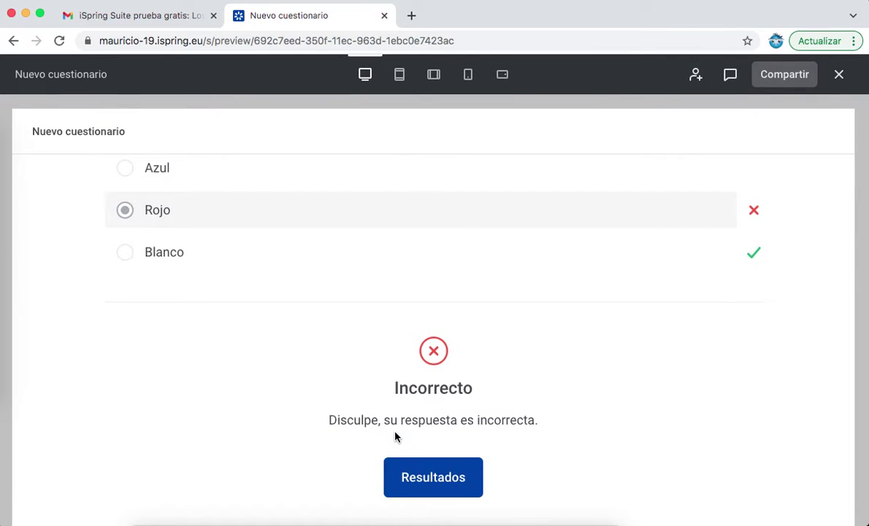
{"action": "scroll", "coordinate": [398, 437], "scroll_direction": "up", "scroll_amount": 3}
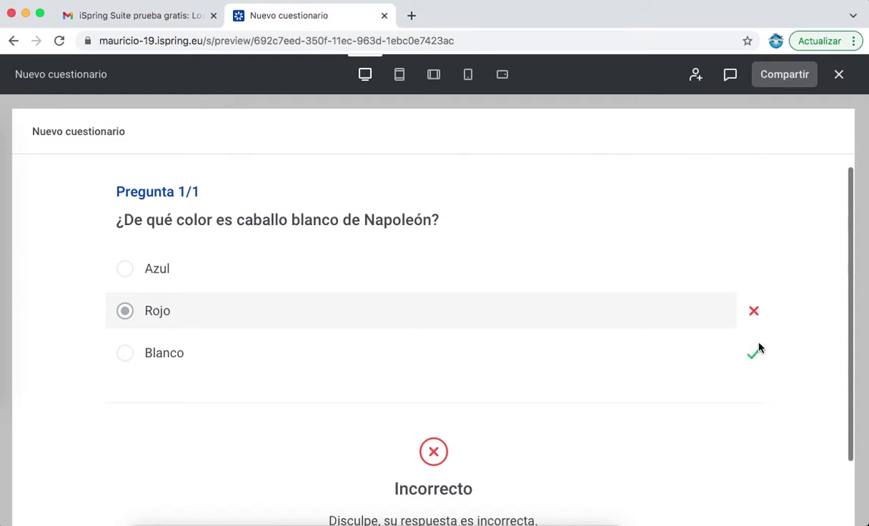
{"action": "scroll", "coordinate": [735, 398], "scroll_direction": "up", "scroll_amount": 1}
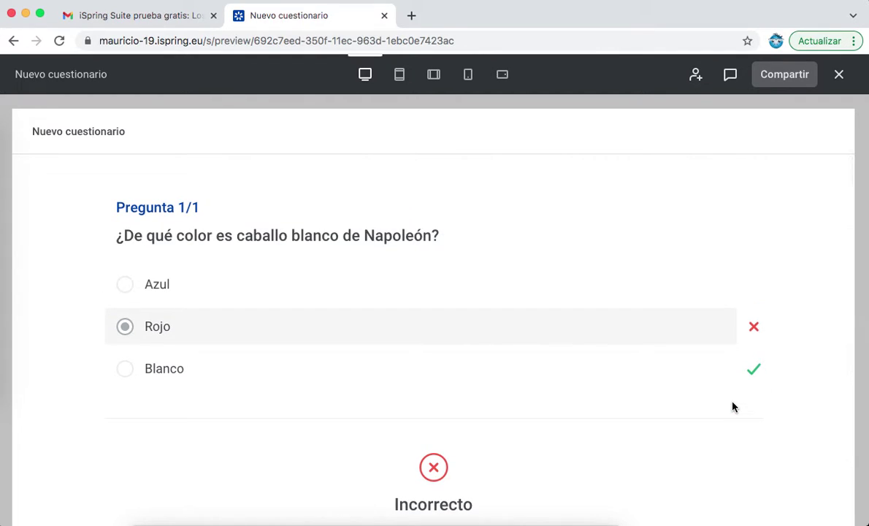
- Preview the quiz on a tablet and a phone in portrait and landscape orientation, and return to the quiz editor
{"action": "left_click", "coordinate": [401, 79]}
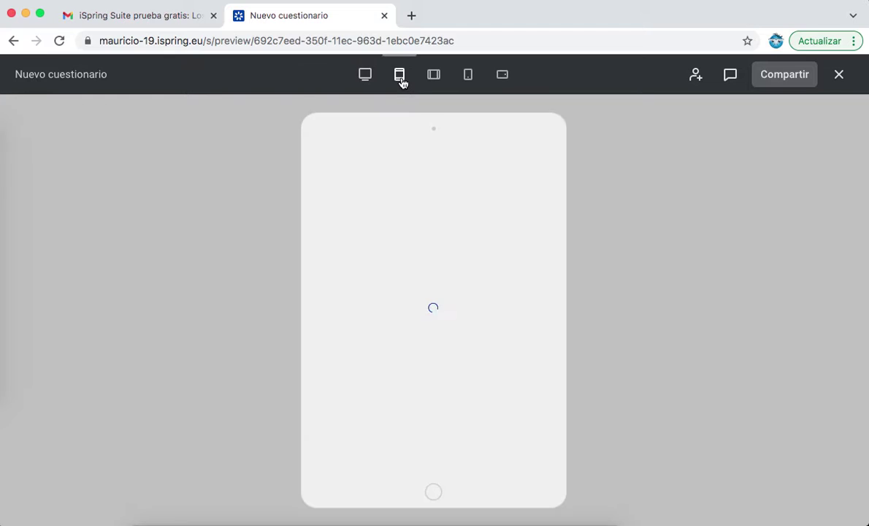
{"action": "left_click", "coordinate": [434, 74]}
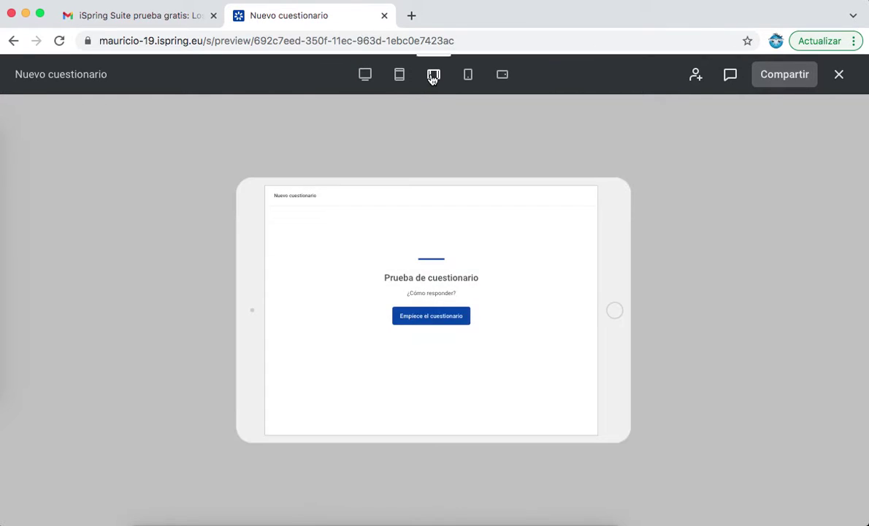
{"action": "left_click", "coordinate": [469, 79]}
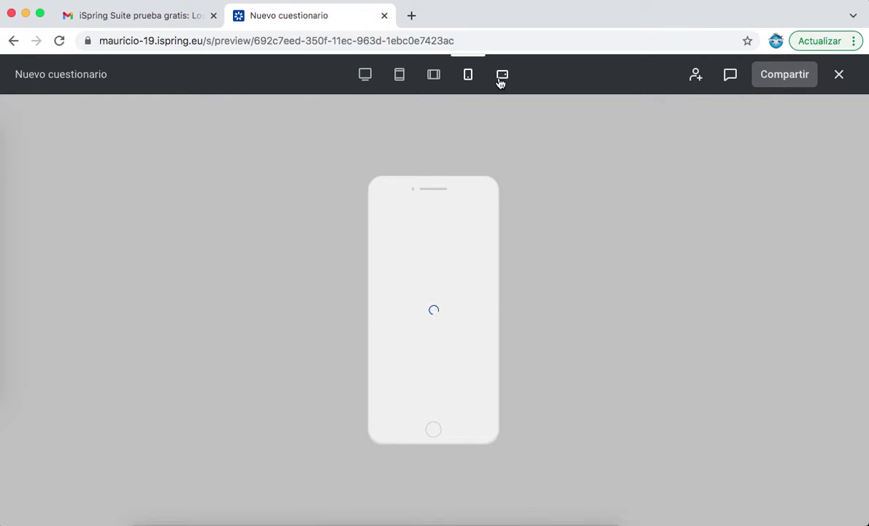
{"action": "left_click", "coordinate": [501, 78]}
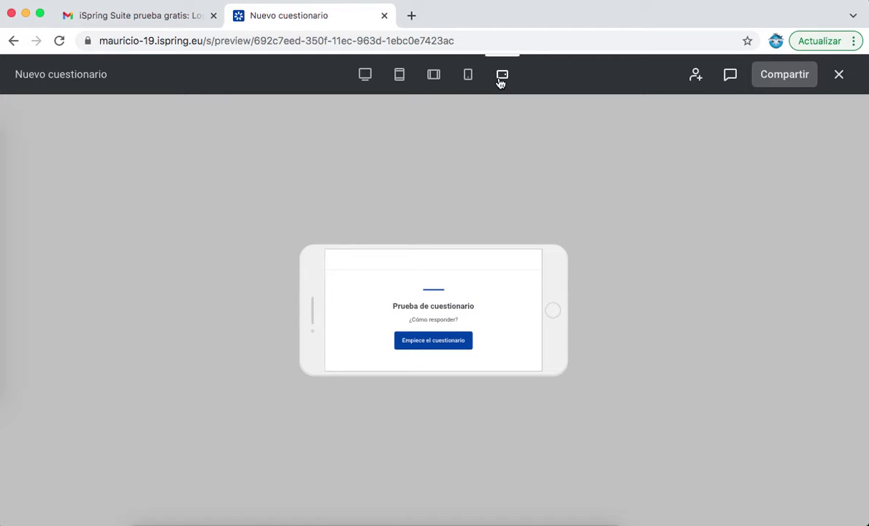
{"action": "left_click", "coordinate": [840, 74]}
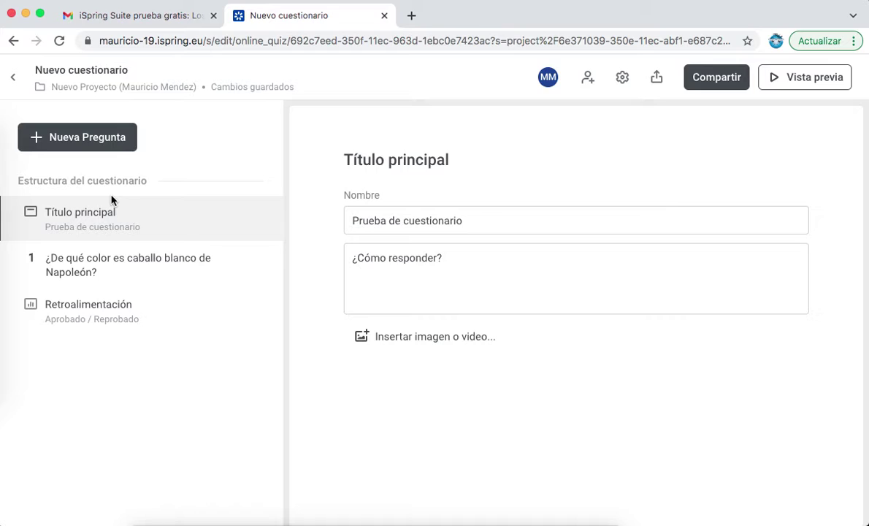
- Add a "Selección múltiple" question with the text "¿Cuáles son los colores de la bandera de Chile?"
{"action": "left_click", "coordinate": [86, 139]}
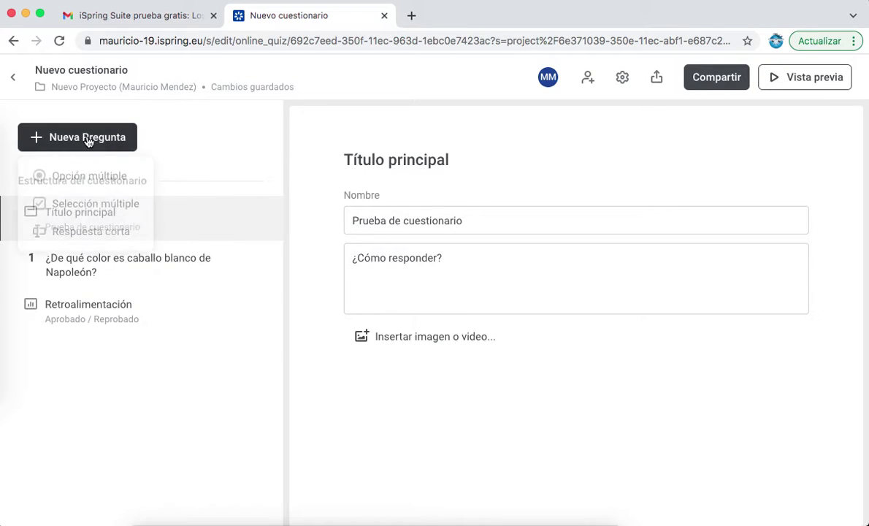
{"action": "left_click", "coordinate": [87, 210]}
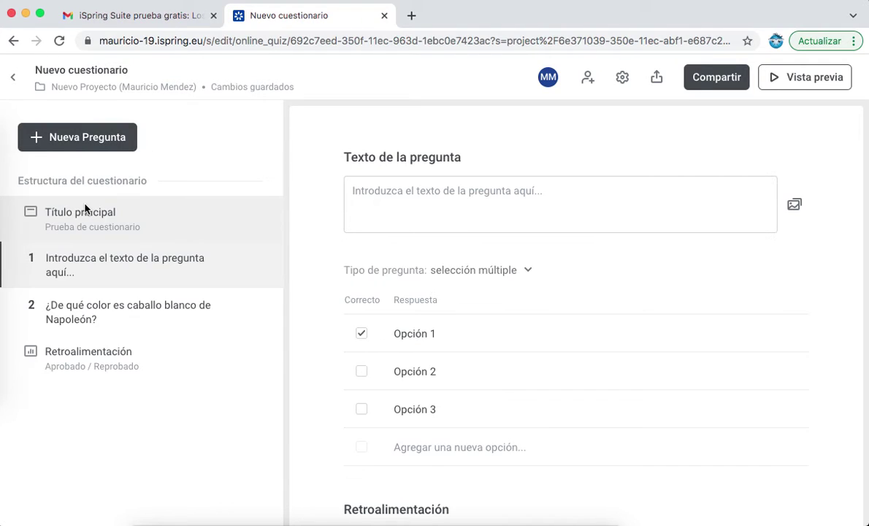
{"action": "left_click", "coordinate": [398, 190]}
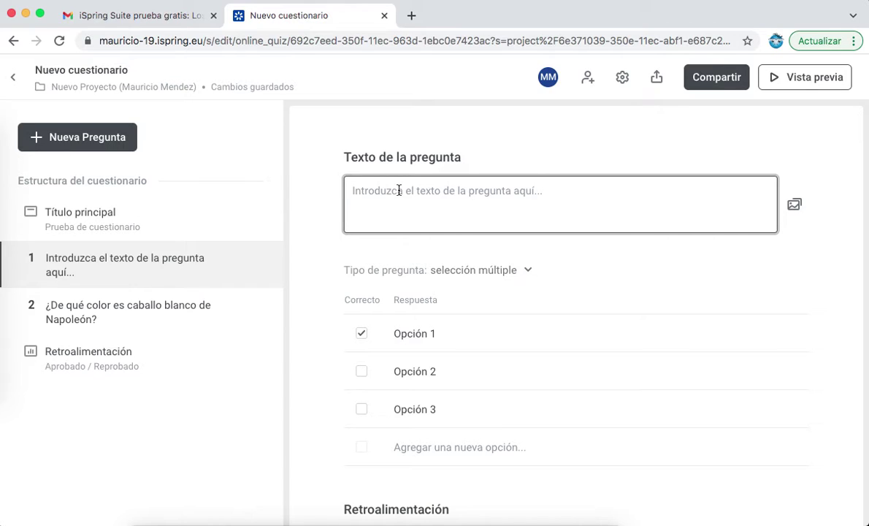
{"action": "type", "text": "¿De qu"}
{"action": "key", "text": "BackSpace"}
{"action": "key", "text": "BackSpace"}
{"action": "key", "text": "BackSpace"}
{"action": "key", "text": "BackSpace"}
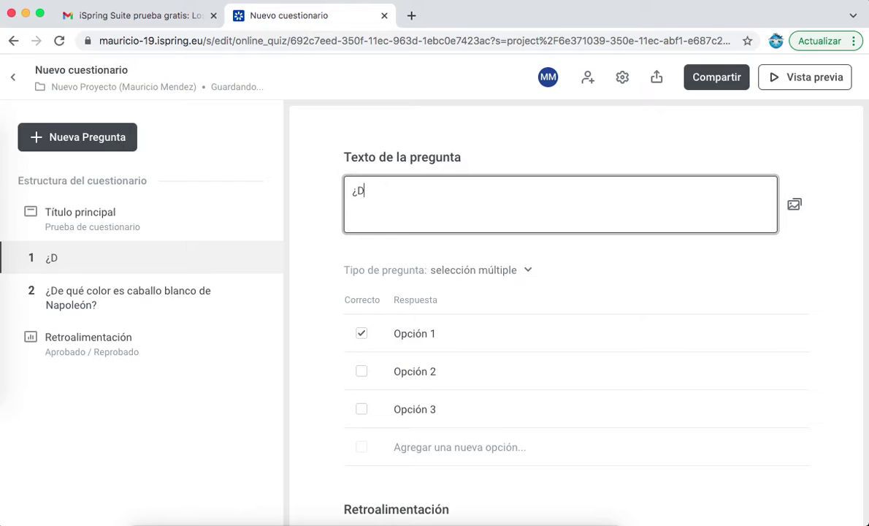
{"action": "type", "text": "Cual"}
{"action": "key", "text": "BackSpace"}
{"action": "key", "text": "BackSpace"}
{"action": "type", "text": "áles so"}
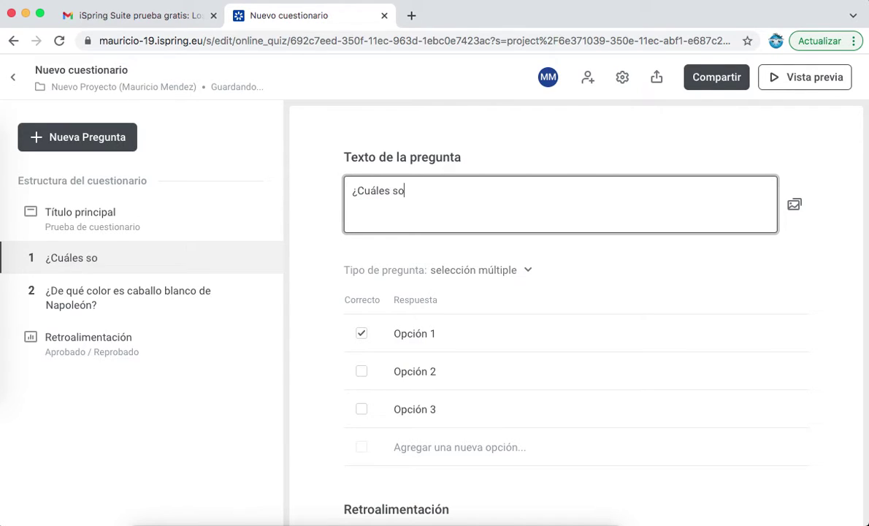
{"action": "type", "text": "n los colres "}
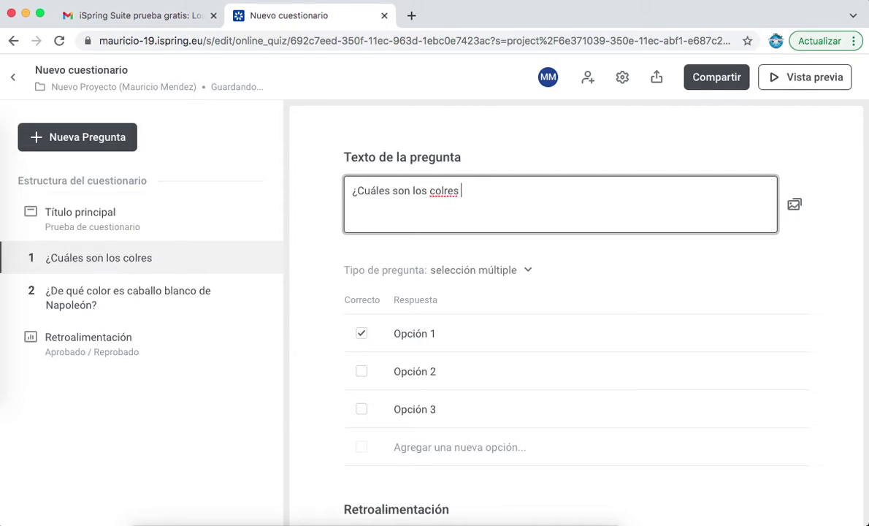
{"action": "type", "text": "de la bandera de c"}
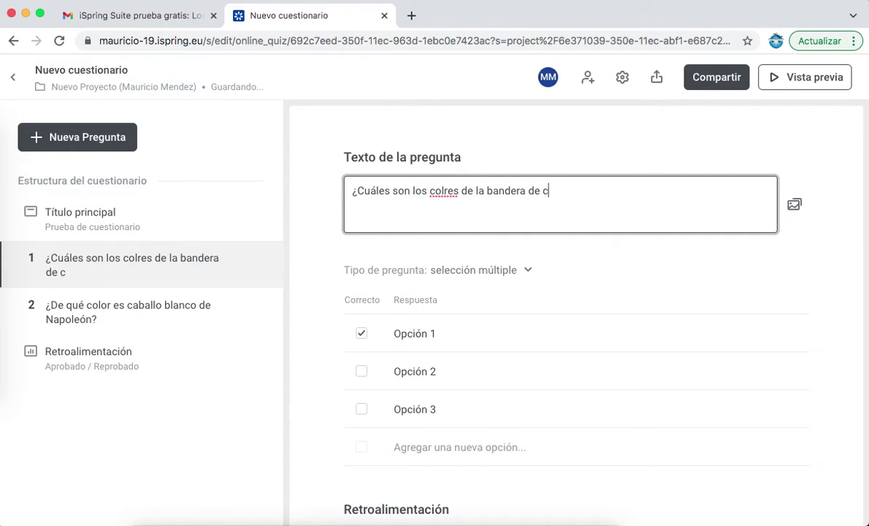
{"action": "key", "text": "BackSpace"}
{"action": "type", "text": "Chile?"}
{"action": "left_click", "coordinate": [443, 192]}
{"action": "type", "text": "o"}
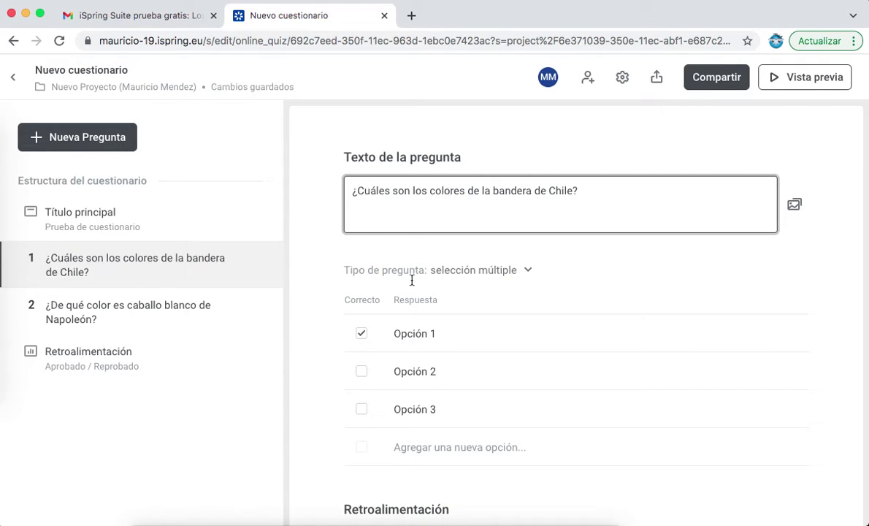
{"action": "left_click", "coordinate": [412, 333]}
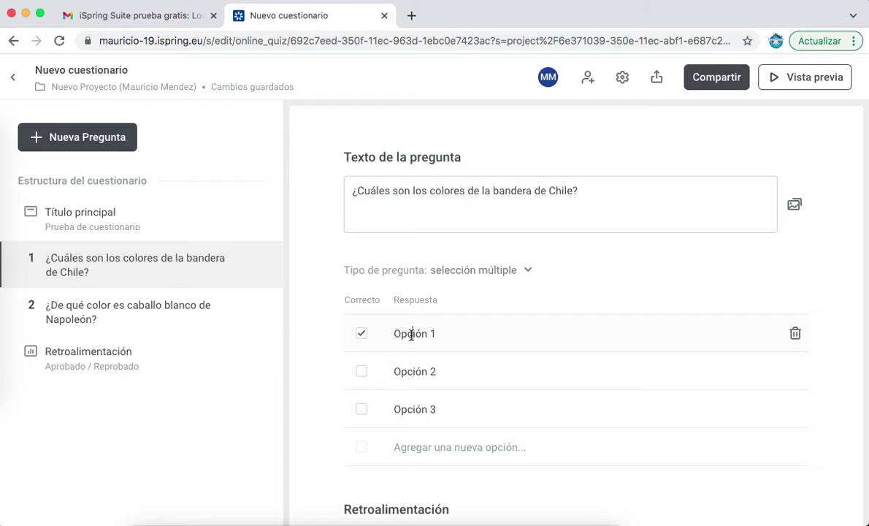
{"action": "type", "text": "morado"}
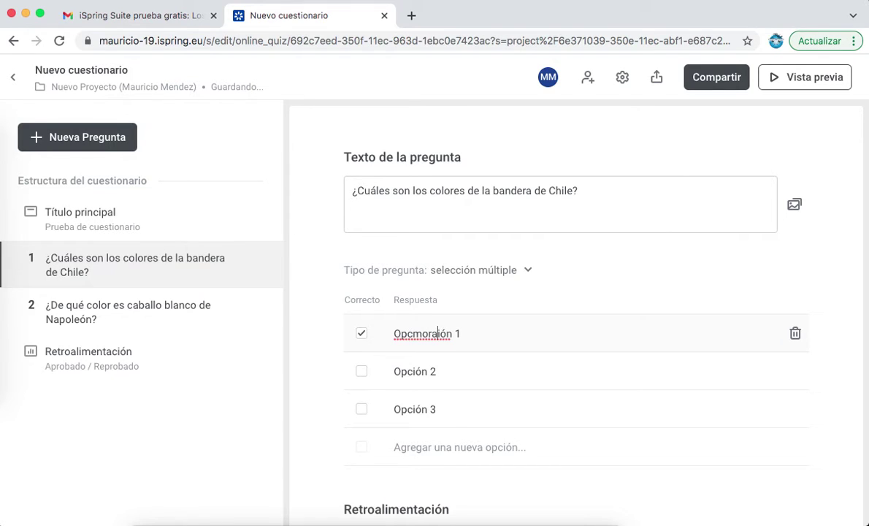
{"action": "type", "text": ", azu"}
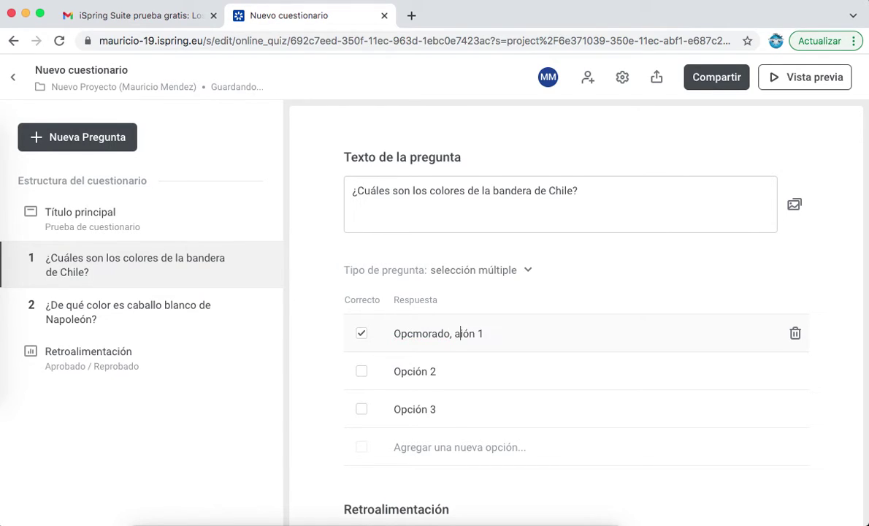
{"action": "type", "text": "l"}
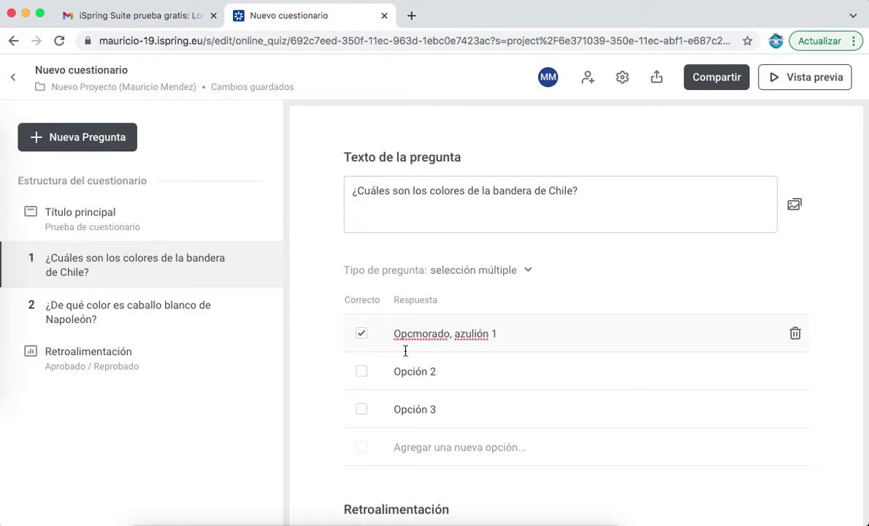
- Replace the whole text of the first answer option with "morado-azul"
{"action": "triple_click", "coordinate": [431, 334]}
{"action": "left_click", "coordinate": [432, 334]}
{"action": "triple_click", "coordinate": [432, 336]}
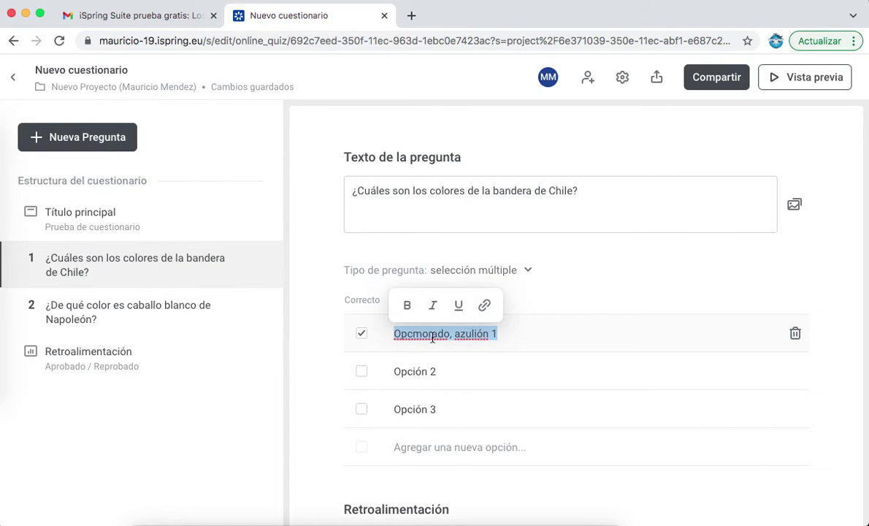
{"action": "type", "text": "morado-azul"}
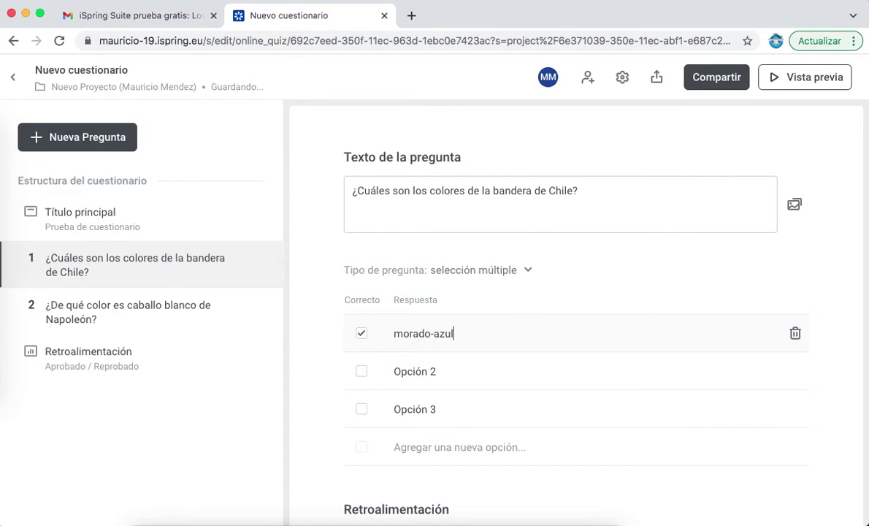
- Replace the text of the second answer option with "rojo- azul- blanco"
{"action": "double_click", "coordinate": [415, 374]}
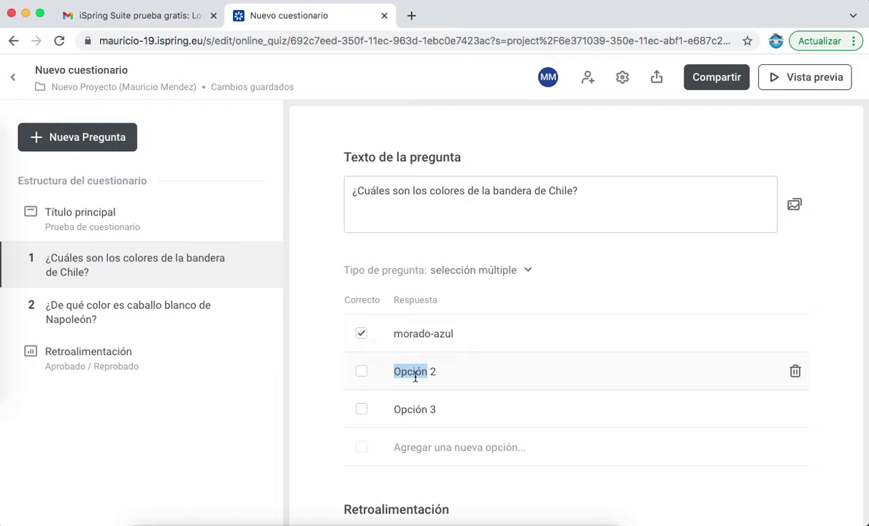
{"action": "type", "text": "rojo"}
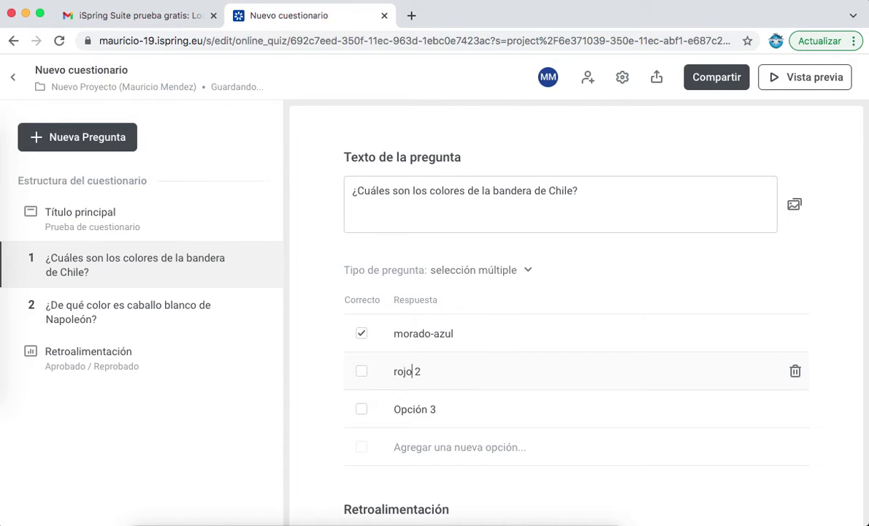
{"action": "type", "text": "- azul-blaco"}
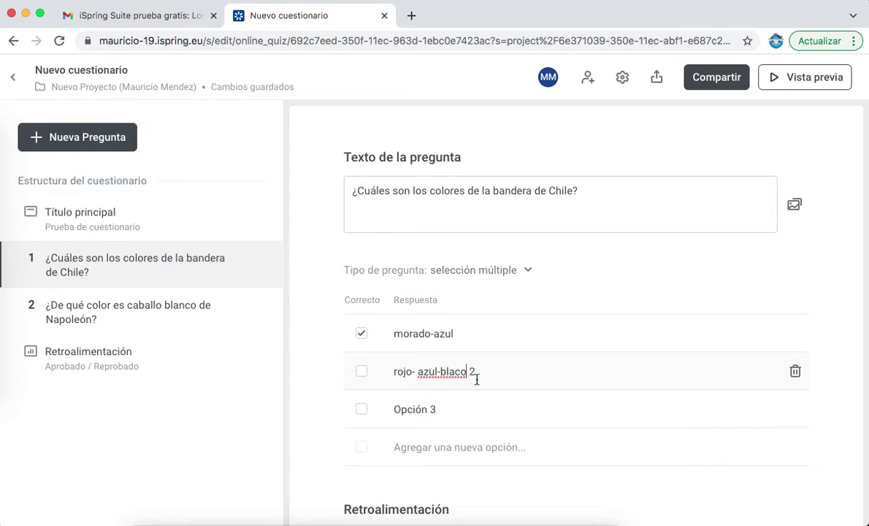
{"action": "left_click", "coordinate": [454, 373]}
{"action": "type", "text": "n"}
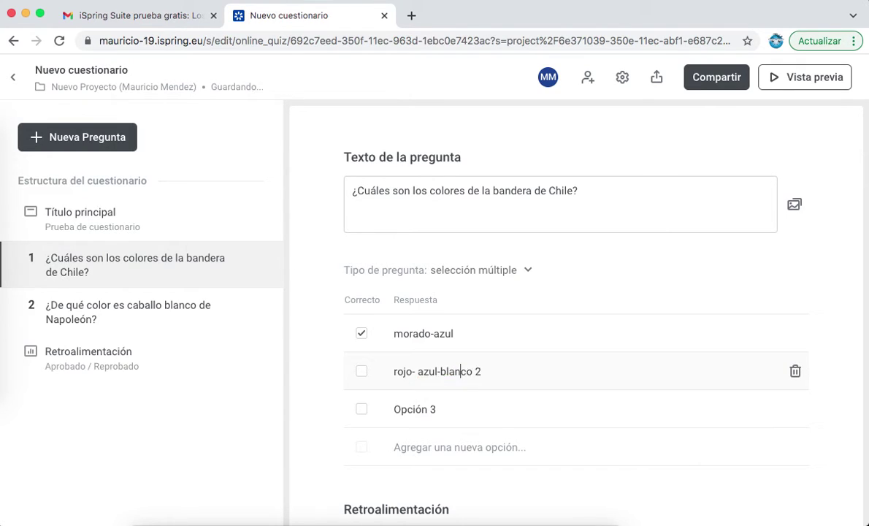
{"action": "left_click", "coordinate": [442, 372]}
{"action": "left_click", "coordinate": [485, 372]}
{"action": "key", "text": "BackSpace"}
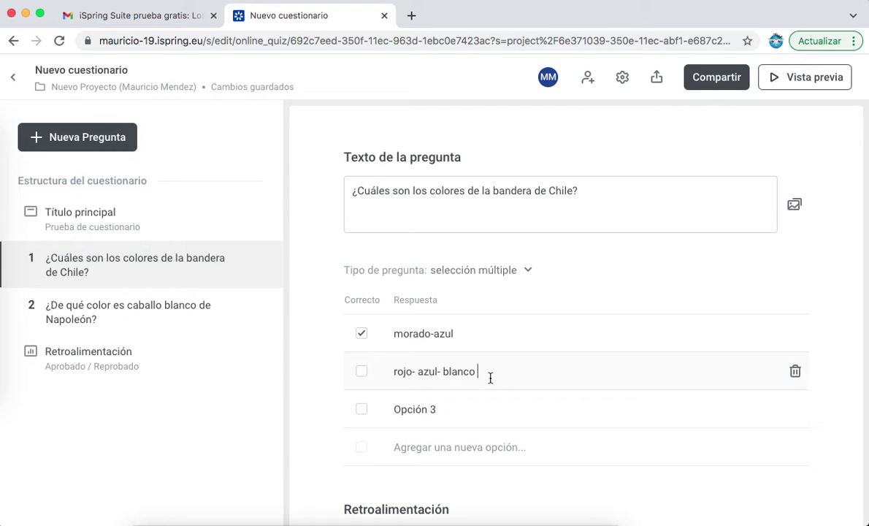
- Replace the text of the third answer option with "amarillo-negro"
{"action": "triple_click", "coordinate": [433, 409]}
{"action": "type", "text": "amari"}
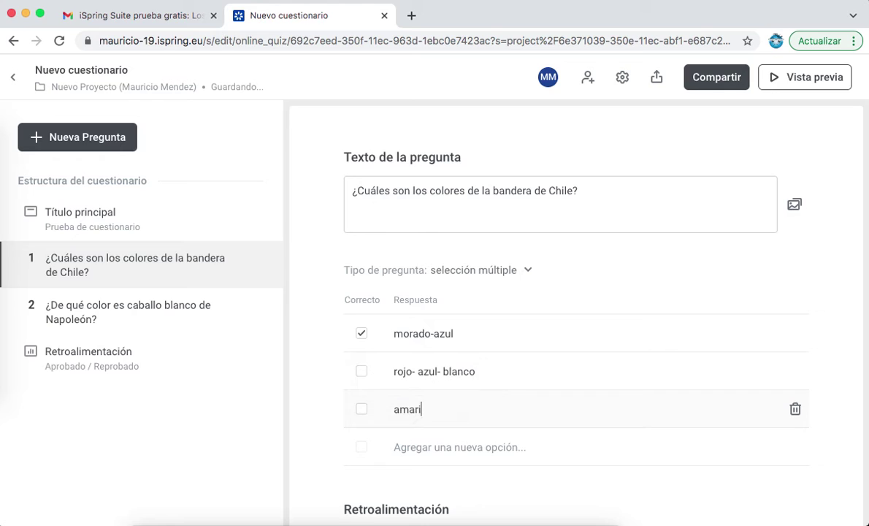
{"action": "type", "text": "llo-negro"}
- Mark "rojo- azul- blanco" as the only correct answer, clearing the correct mark from "morado-azul"
{"action": "scroll", "coordinate": [612, 491], "scroll_direction": "down", "scroll_amount": 3}
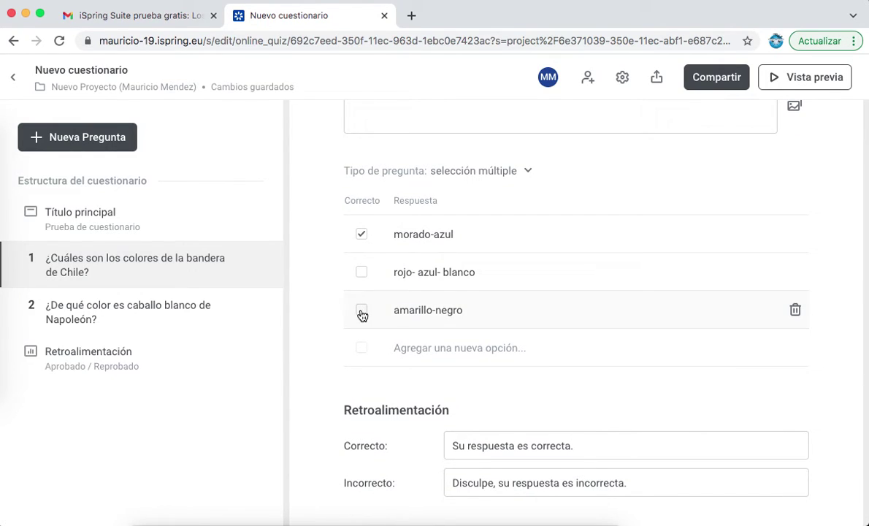
{"action": "left_click", "coordinate": [361, 272]}
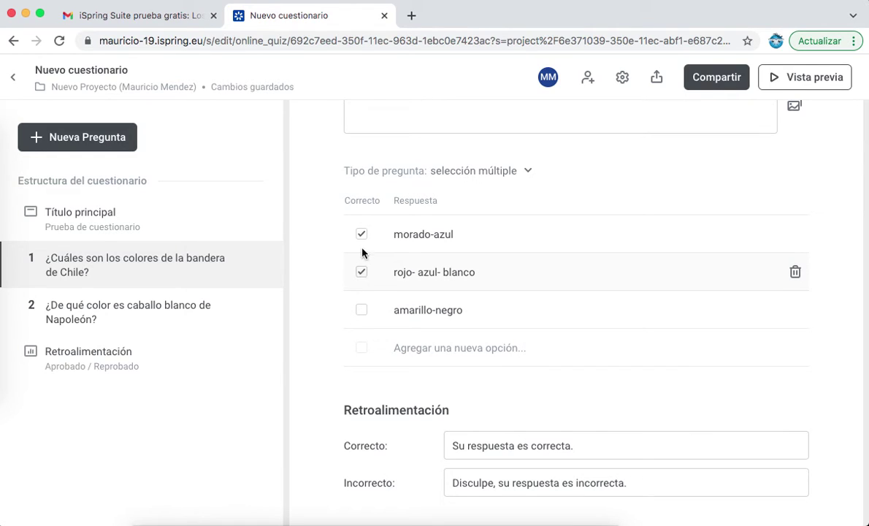
{"action": "left_click", "coordinate": [363, 237]}
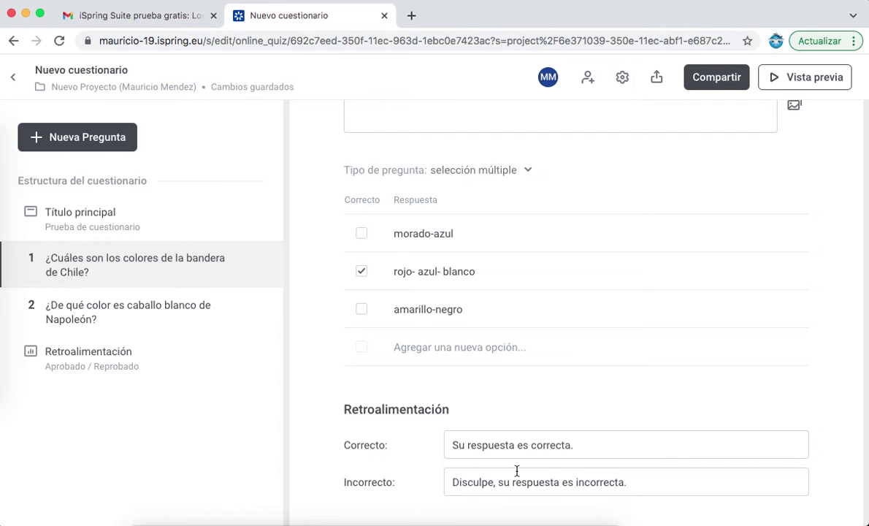
{"action": "scroll", "coordinate": [516, 471], "scroll_direction": "down", "scroll_amount": 1}
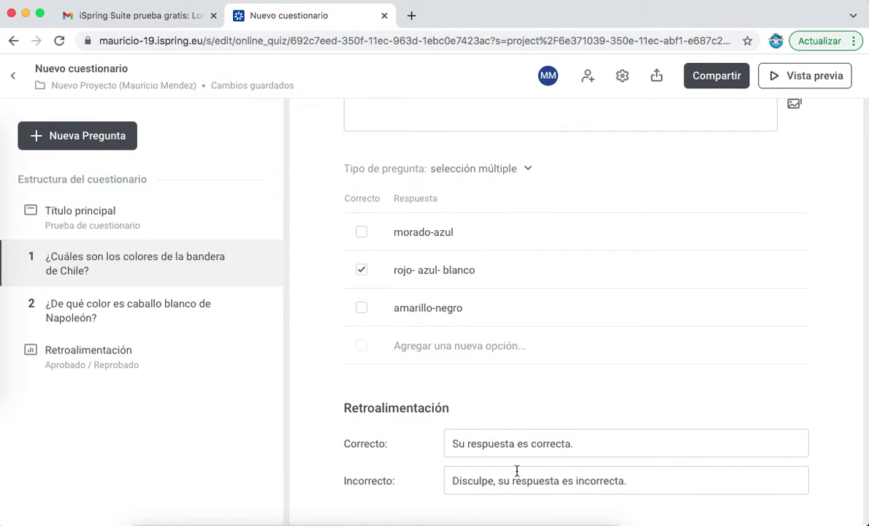
{"action": "scroll", "coordinate": [517, 471], "scroll_direction": "up", "scroll_amount": 3}
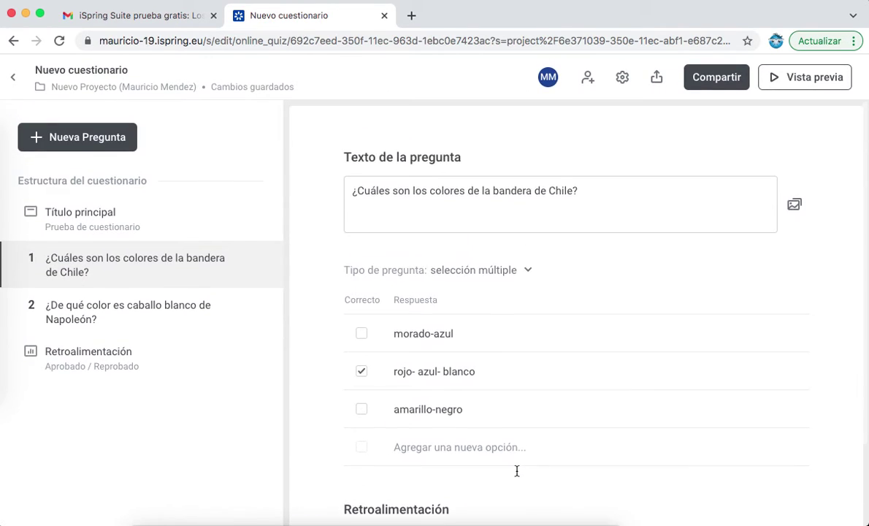
- Preview the quiz, submit "amarillo-negro" for the Chilean flag question, and return to the quiz editor
{"action": "left_click", "coordinate": [811, 84]}
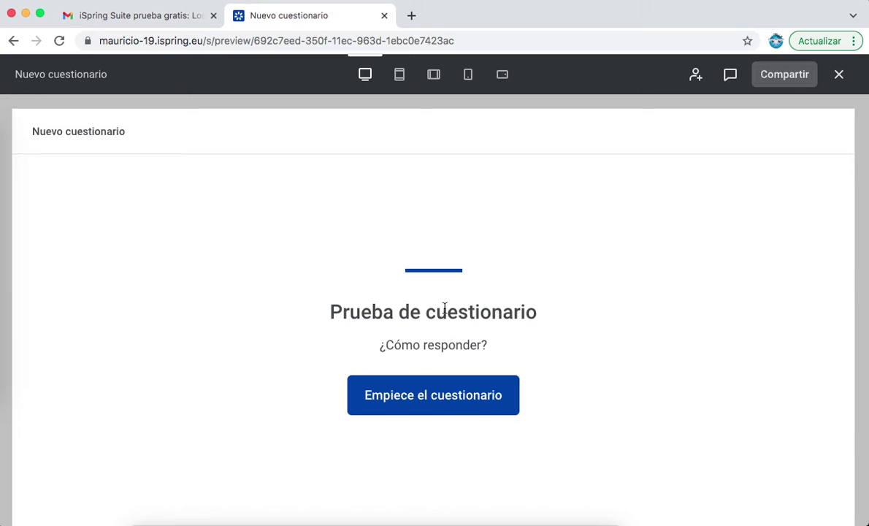
{"action": "left_click", "coordinate": [413, 398]}
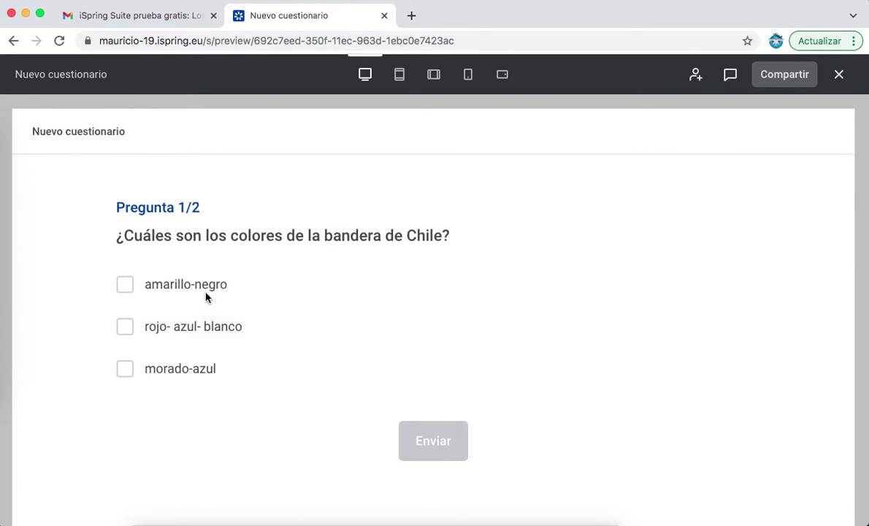
{"action": "left_click", "coordinate": [129, 289]}
{"action": "left_click", "coordinate": [424, 441]}
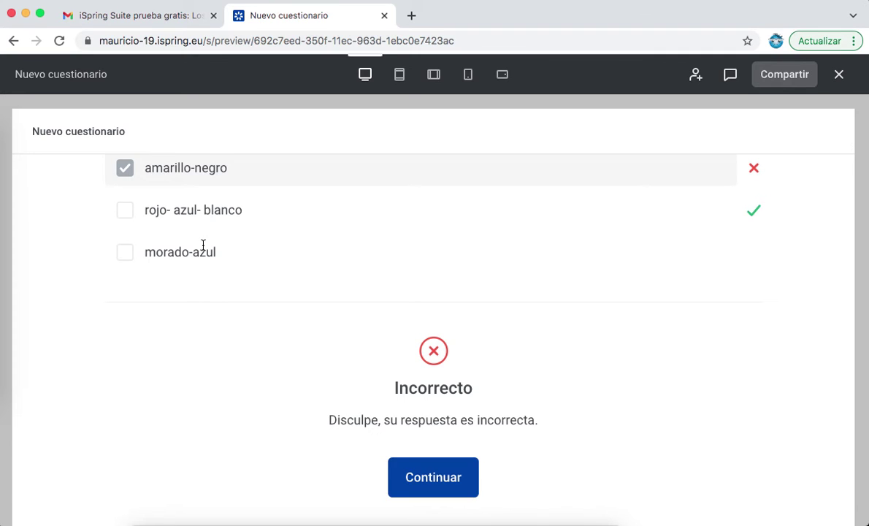
{"action": "left_click", "coordinate": [839, 76]}
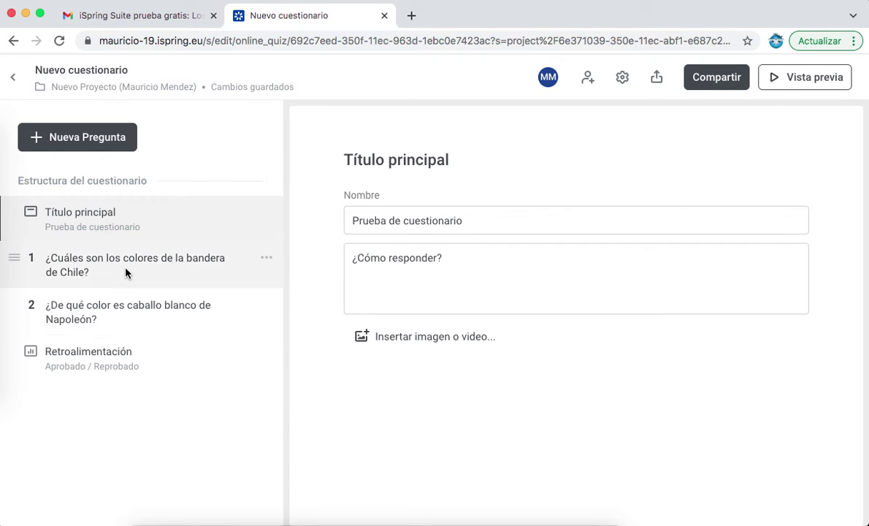
- Review both questions and the "Retroalimentación" section, including its result display options and its pass and fail messages
{"action": "left_click", "coordinate": [126, 272]}
{"action": "left_click", "coordinate": [107, 310]}
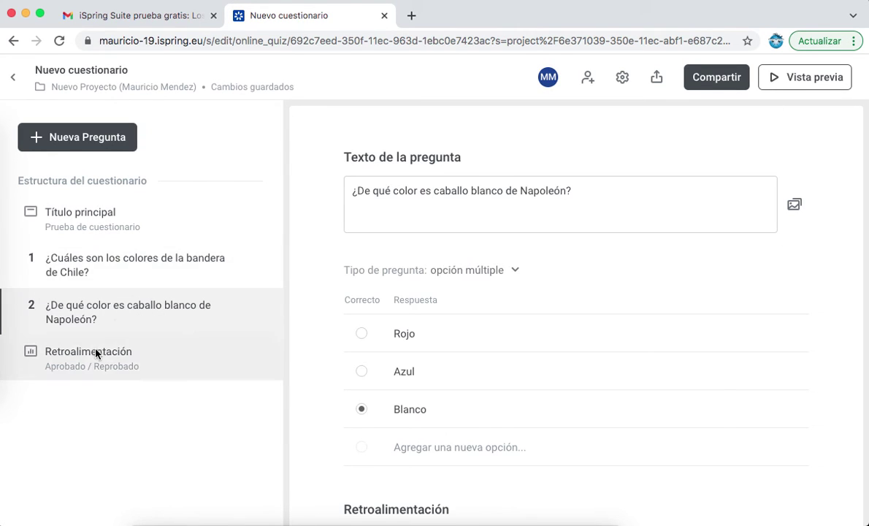
{"action": "left_click", "coordinate": [95, 355]}
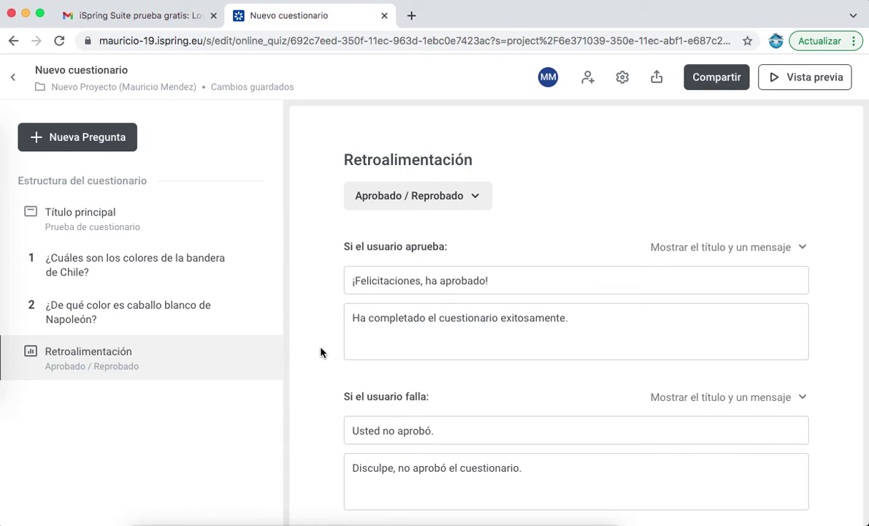
{"action": "scroll", "coordinate": [320, 353], "scroll_direction": "down", "scroll_amount": 1}
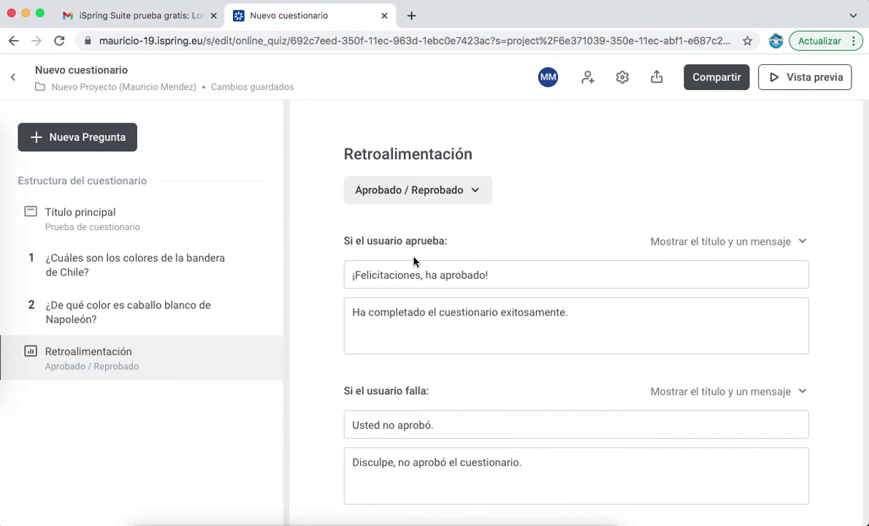
{"action": "left_click", "coordinate": [479, 190]}
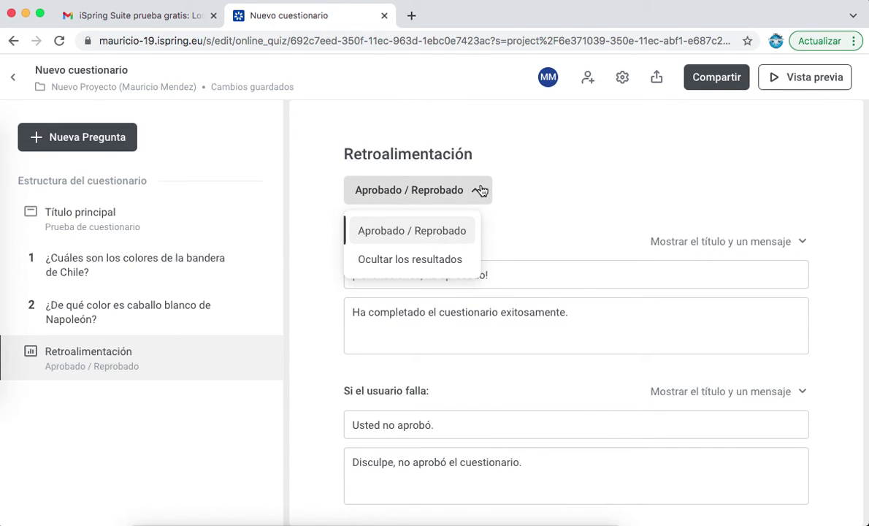
{"action": "left_click", "coordinate": [480, 190]}
{"action": "left_click", "coordinate": [481, 190]}
{"action": "left_click", "coordinate": [530, 227]}
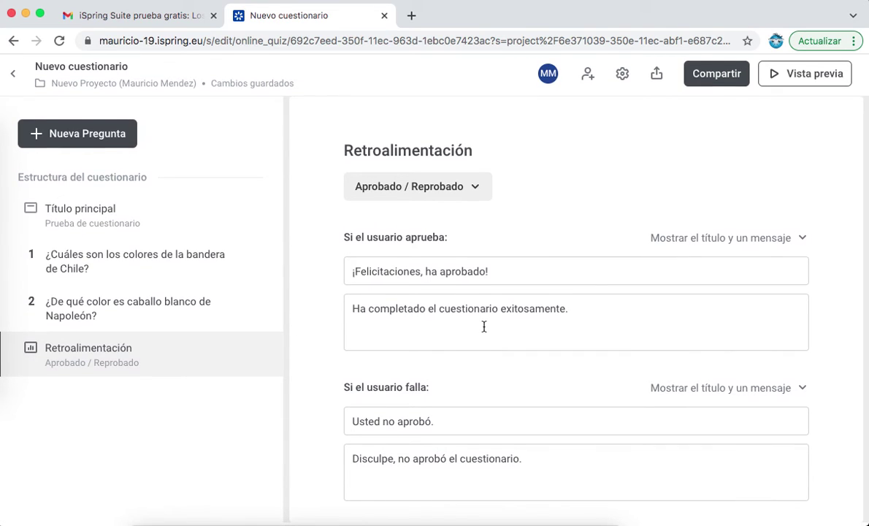
{"action": "scroll", "coordinate": [483, 327], "scroll_direction": "up", "scroll_amount": 1}
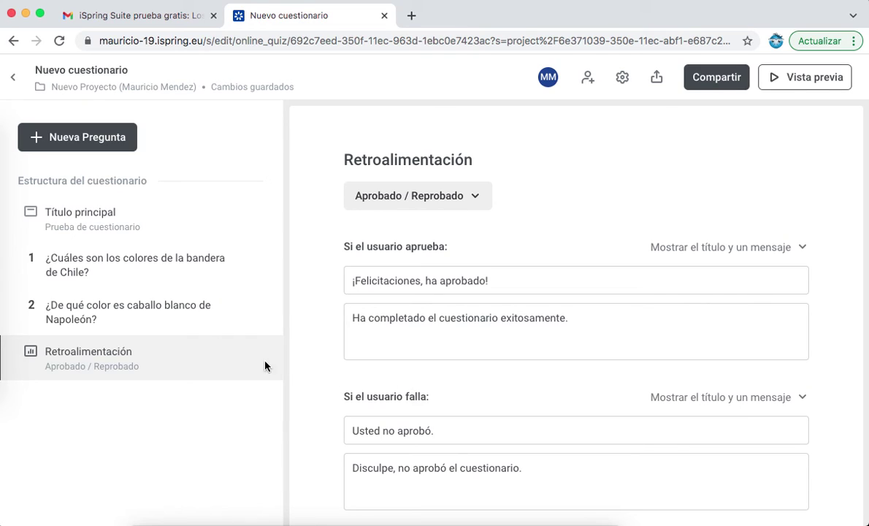
{"action": "scroll", "coordinate": [395, 379], "scroll_direction": "down", "scroll_amount": 1}
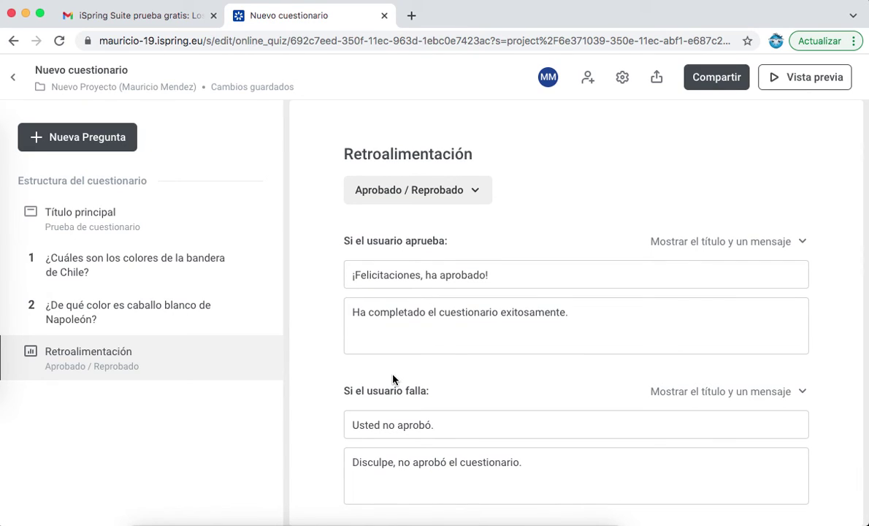
- Preview the quiz from its title page, answering "amarillo-negro" and "Rojo", and open the results
{"action": "left_click", "coordinate": [174, 212]}
{"action": "left_click", "coordinate": [796, 75]}
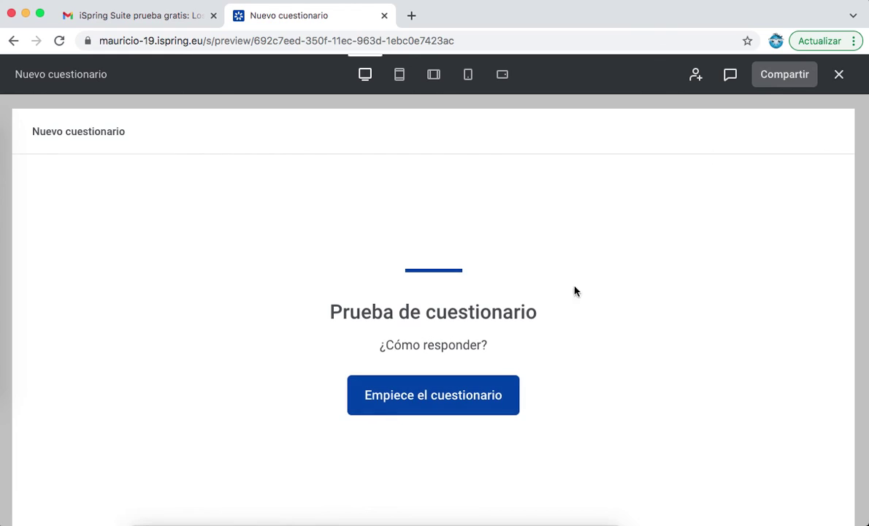
{"action": "left_click", "coordinate": [452, 403]}
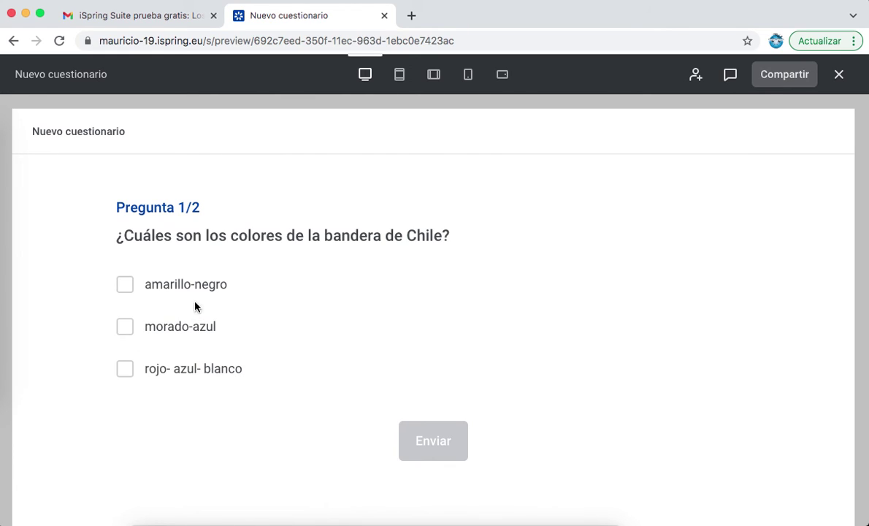
{"action": "left_click", "coordinate": [193, 300]}
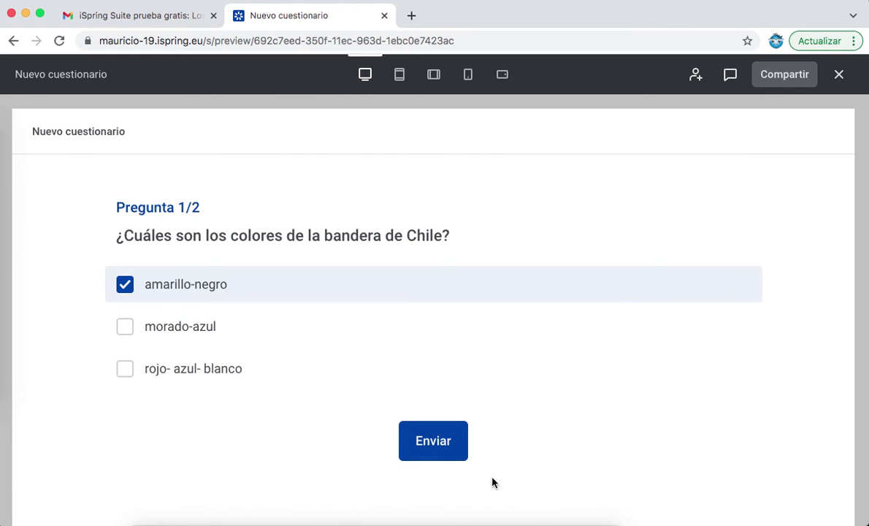
{"action": "left_click", "coordinate": [425, 452]}
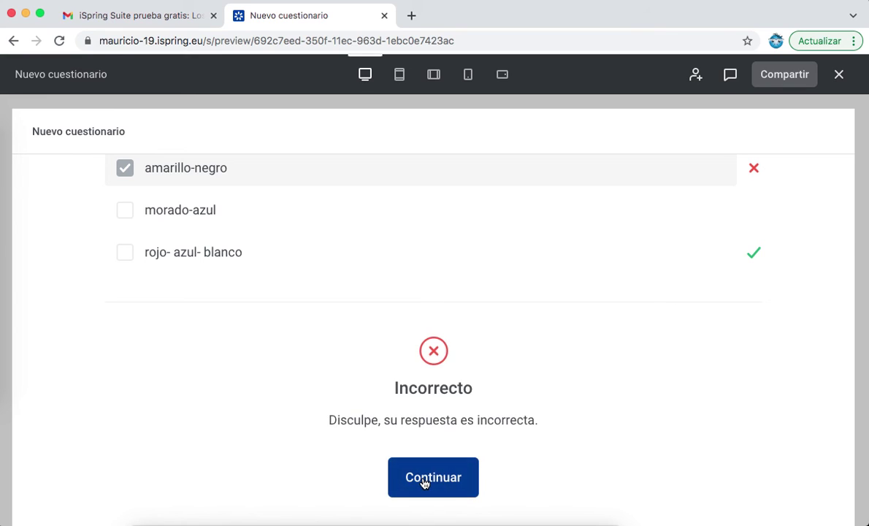
{"action": "left_click", "coordinate": [423, 480]}
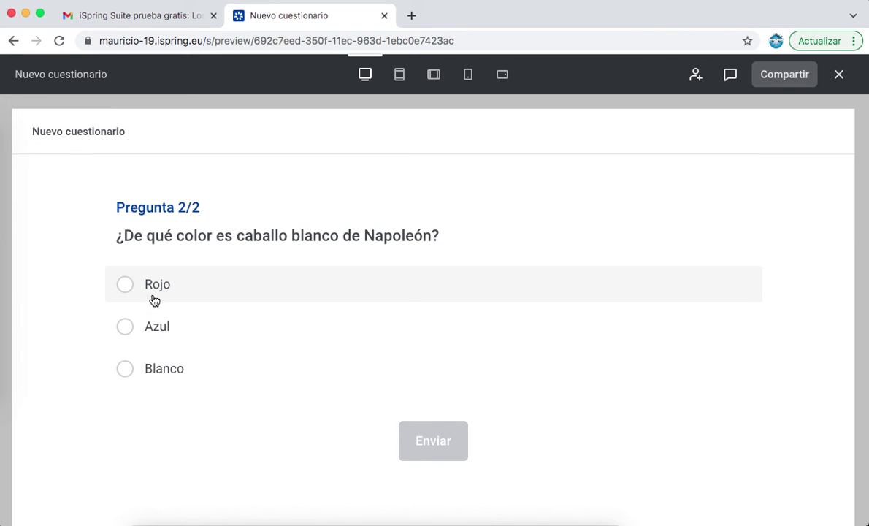
{"action": "left_click", "coordinate": [154, 296]}
{"action": "left_click", "coordinate": [436, 441]}
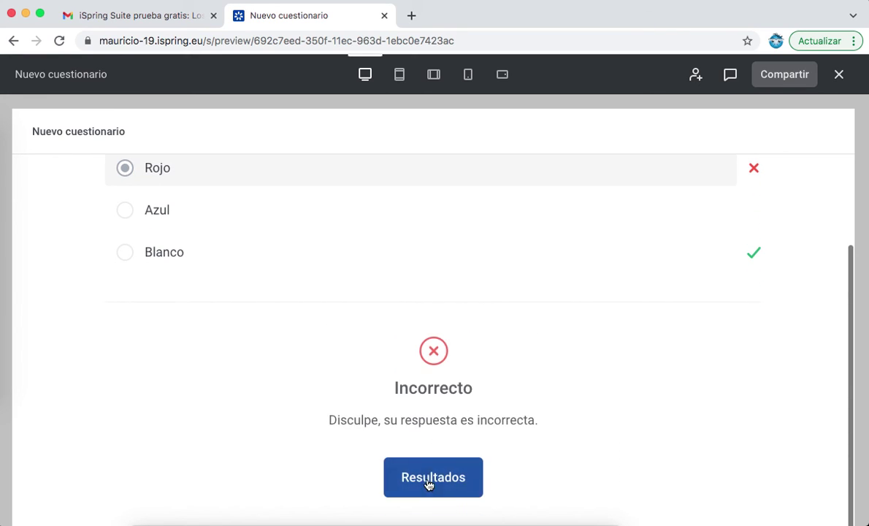
{"action": "left_click", "coordinate": [431, 478]}
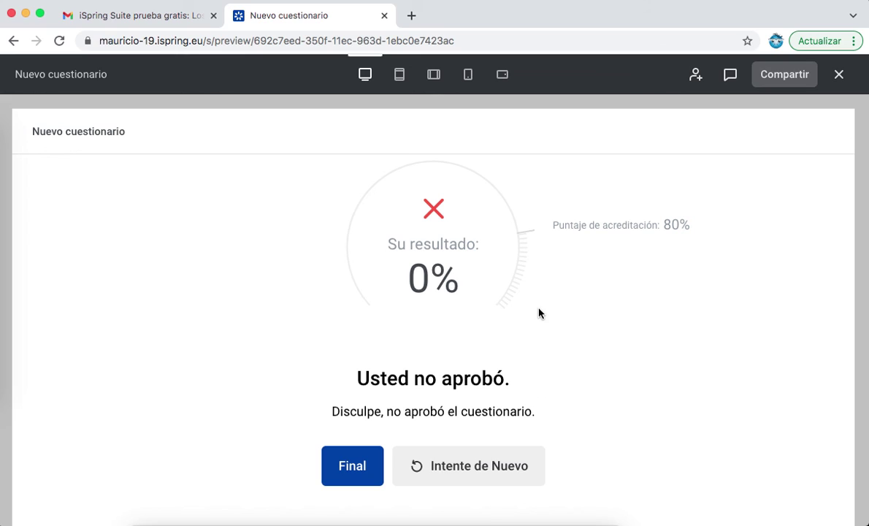
- Retry the previewed quiz, answering "rojo- azul- blanco" and "Blanco", and view the results page
{"action": "left_click", "coordinate": [465, 471]}
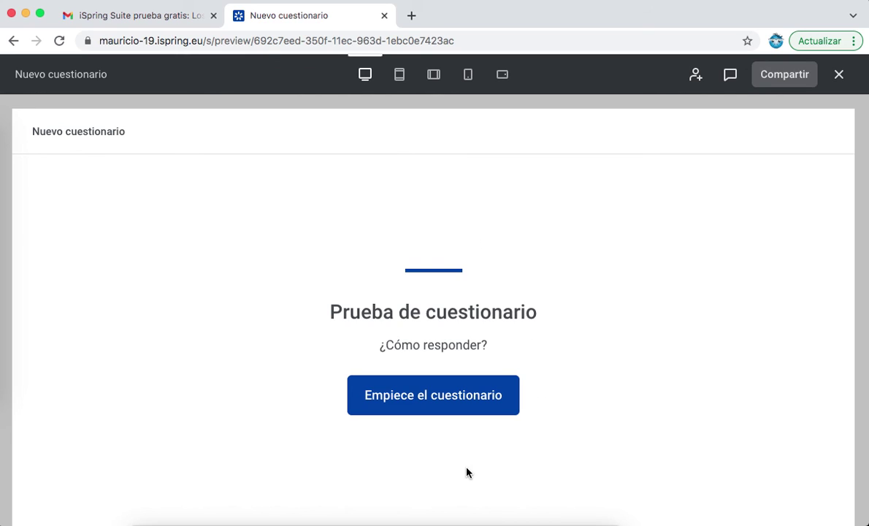
{"action": "left_click", "coordinate": [424, 395]}
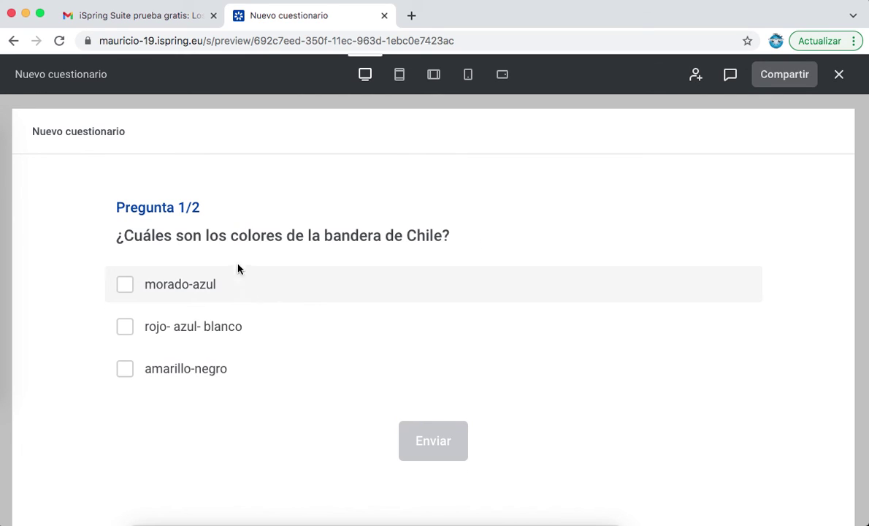
{"action": "left_click", "coordinate": [204, 329]}
{"action": "left_click", "coordinate": [421, 441]}
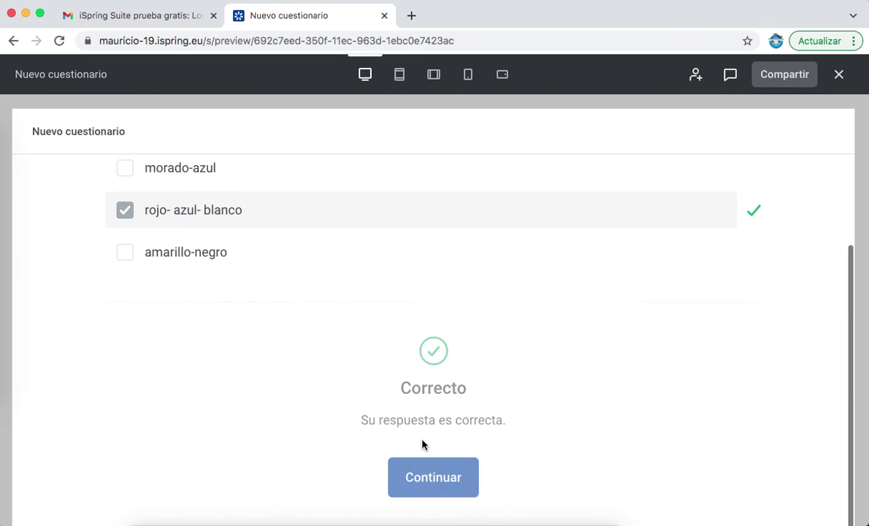
{"action": "left_click", "coordinate": [431, 482]}
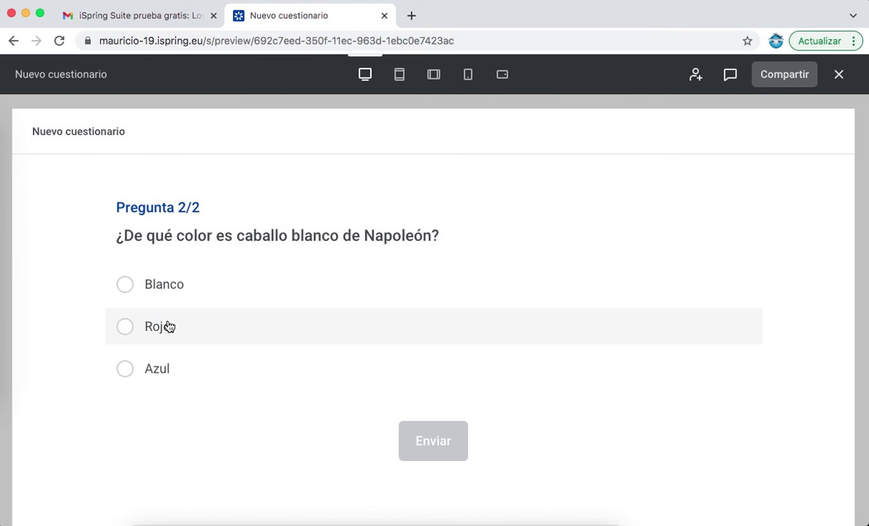
{"action": "left_click", "coordinate": [142, 287]}
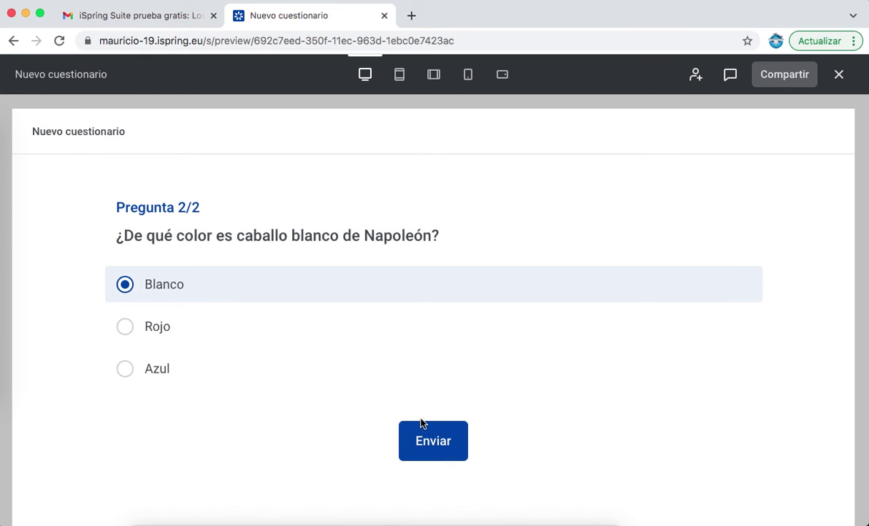
{"action": "left_click", "coordinate": [422, 434]}
{"action": "left_click", "coordinate": [421, 477]}
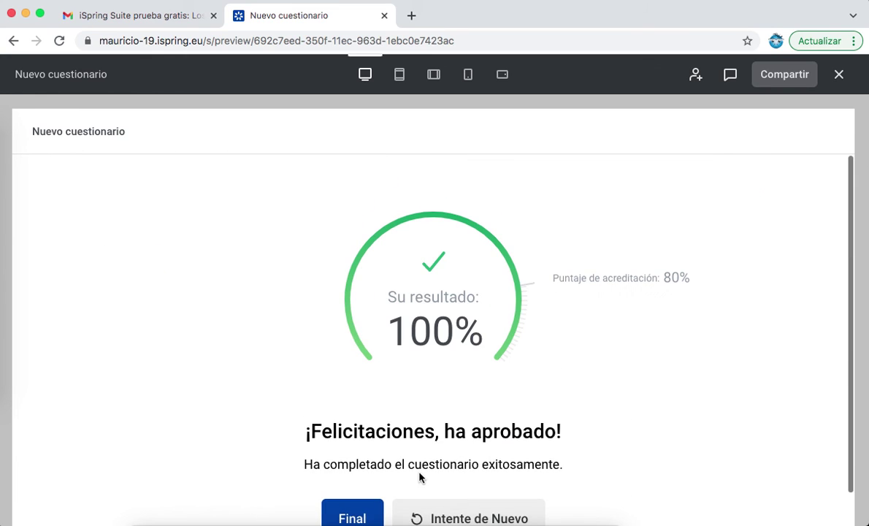
{"action": "scroll", "coordinate": [529, 376], "scroll_direction": "down", "scroll_amount": 2}
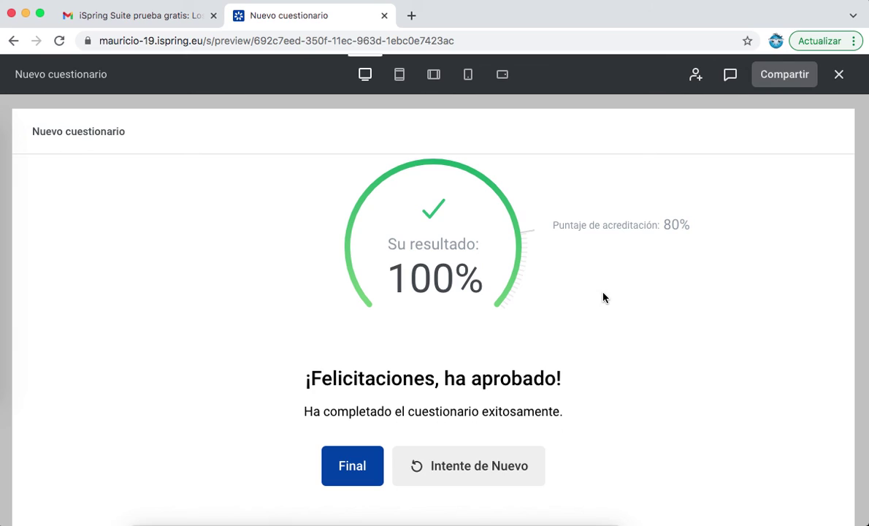